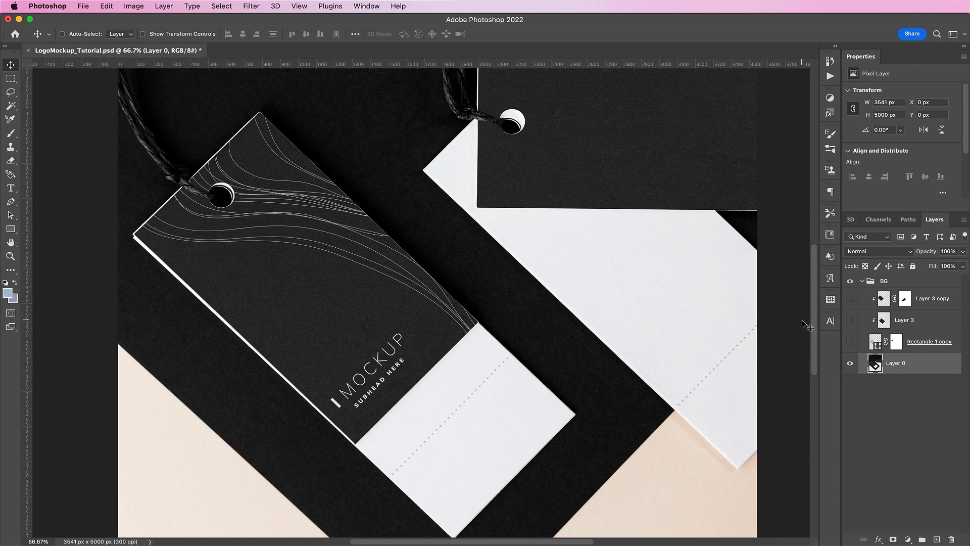
Step: Show the Rectangle 1 copy, Layer 3 and Layer 3 copy layers and collapse the BG group
left_click(850, 342)
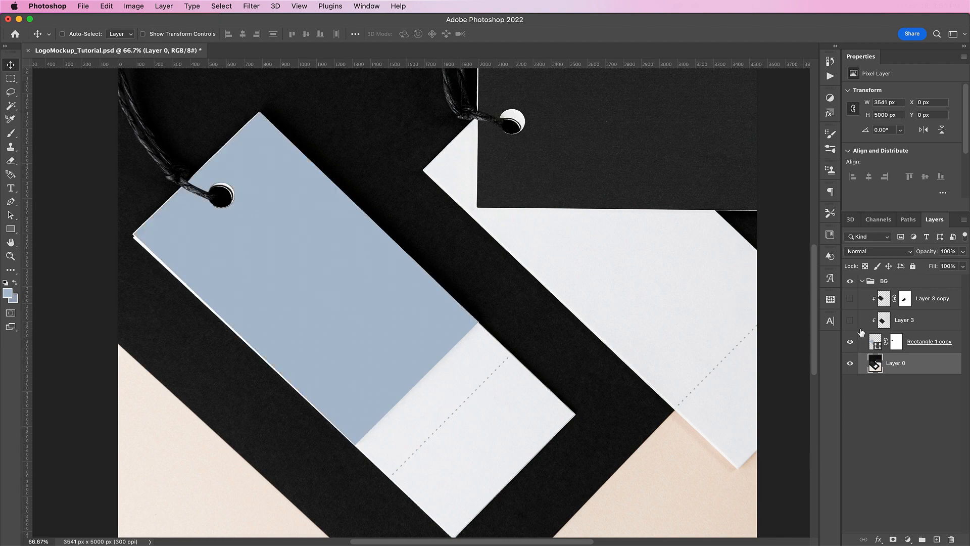
left_click(850, 320)
left_click(851, 298)
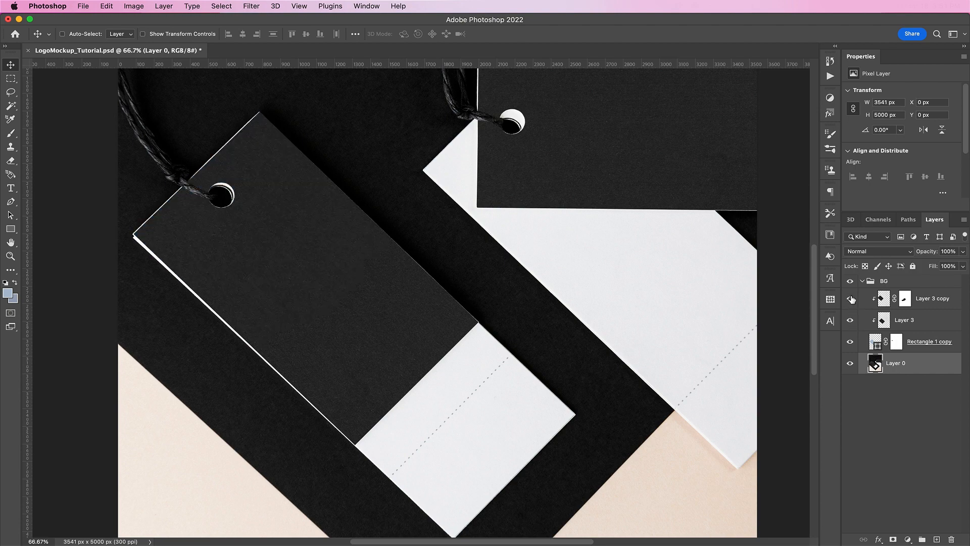
left_click(862, 281)
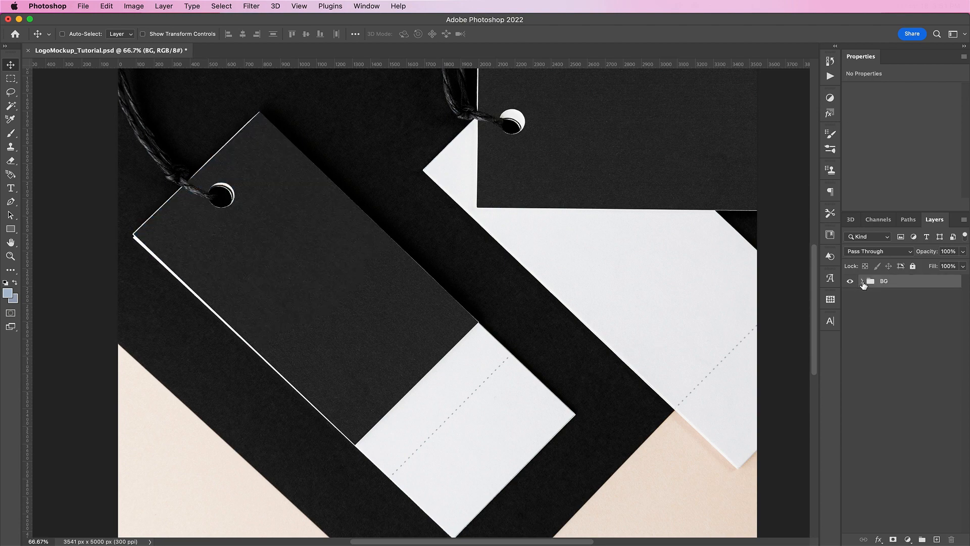
Step: Draw a light blue rectangle shape of about 1485 by 699 px across the dark tag, above the BG group
left_click(11, 229)
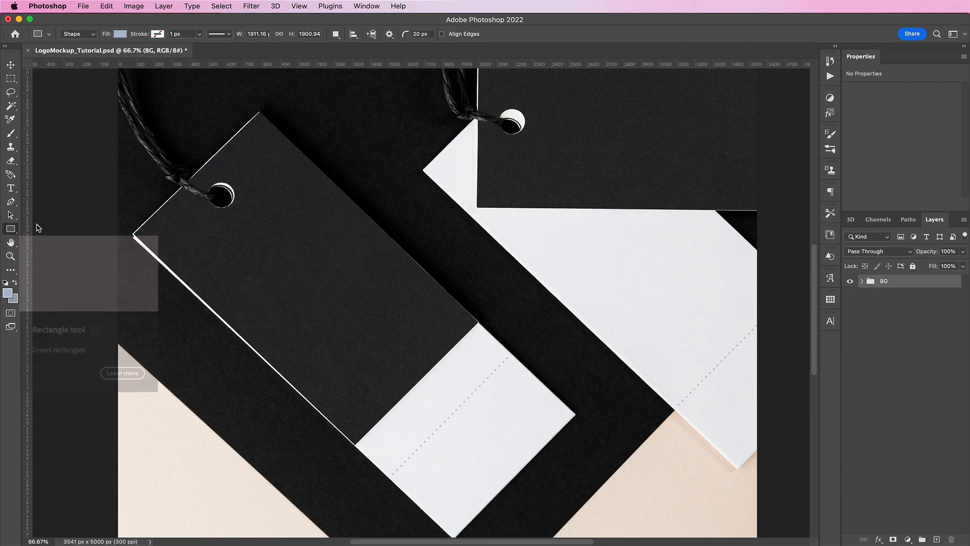
left_click_drag(245, 246, 513, 367)
scroll(902, 169, "down", 3)
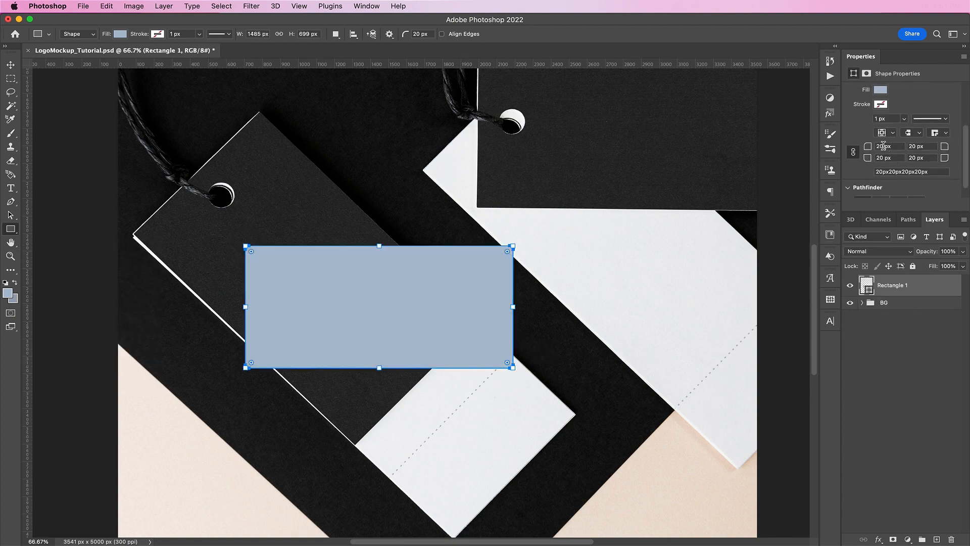
scroll(859, 131, "up", 3)
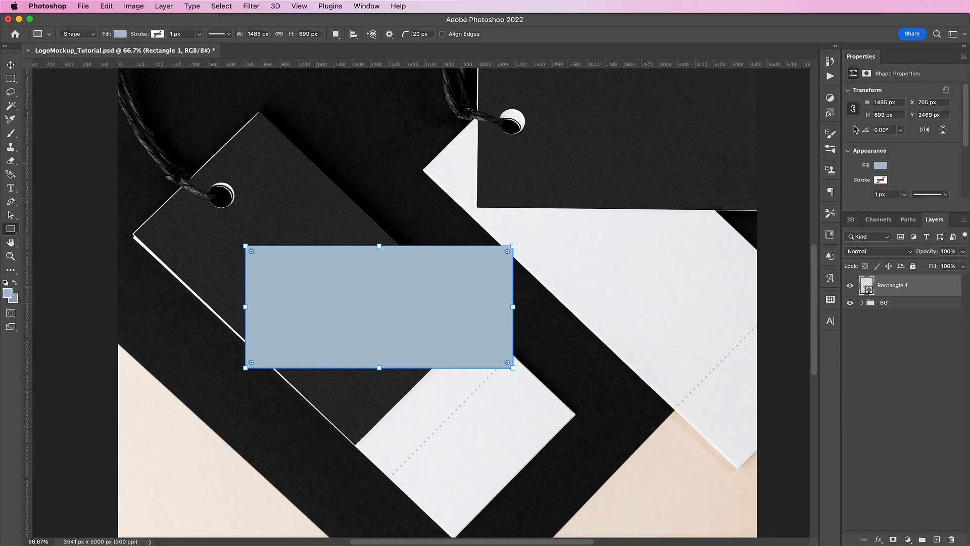
Step: Set the rectangle's width to 1710 px and its height to 982 px
double_click(882, 102)
type("1710")
key("Return")
double_click(883, 114)
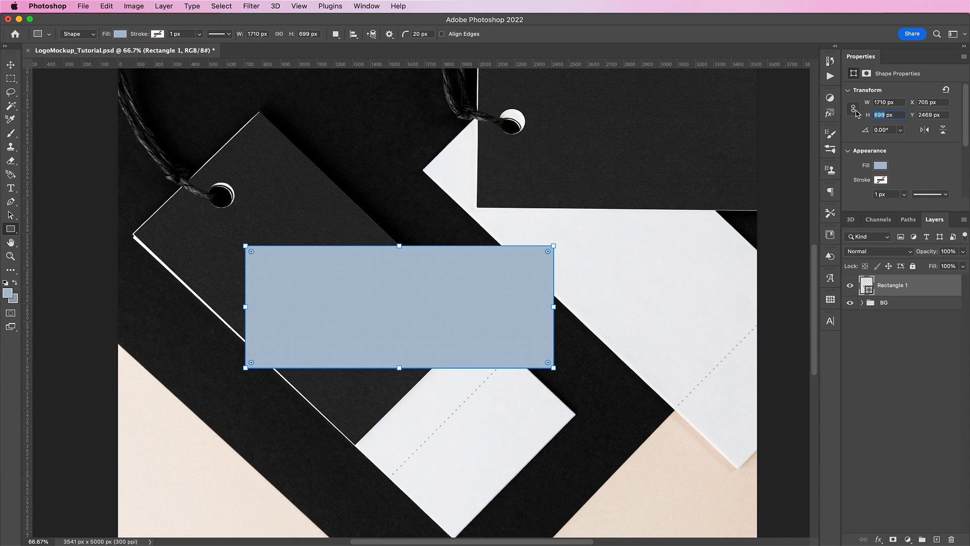
type("982")
key("Return")
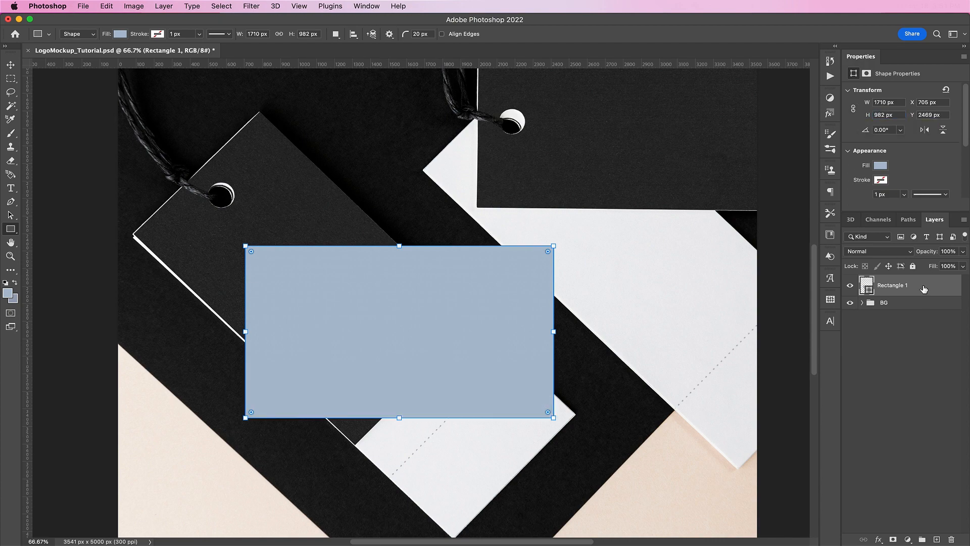
Step: Rename the rectangle's layer as Logo Mockup
double_click(893, 285)
type("Logo Mockup")
key("Return")
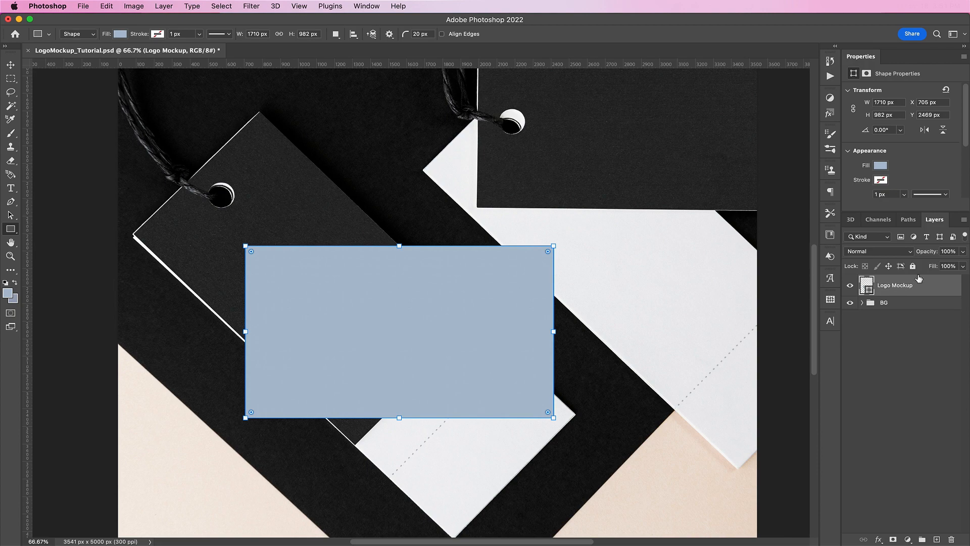
Step: Convert the Logo Mockup layer to a smart object and set its opacity to 89%
right_click(923, 286)
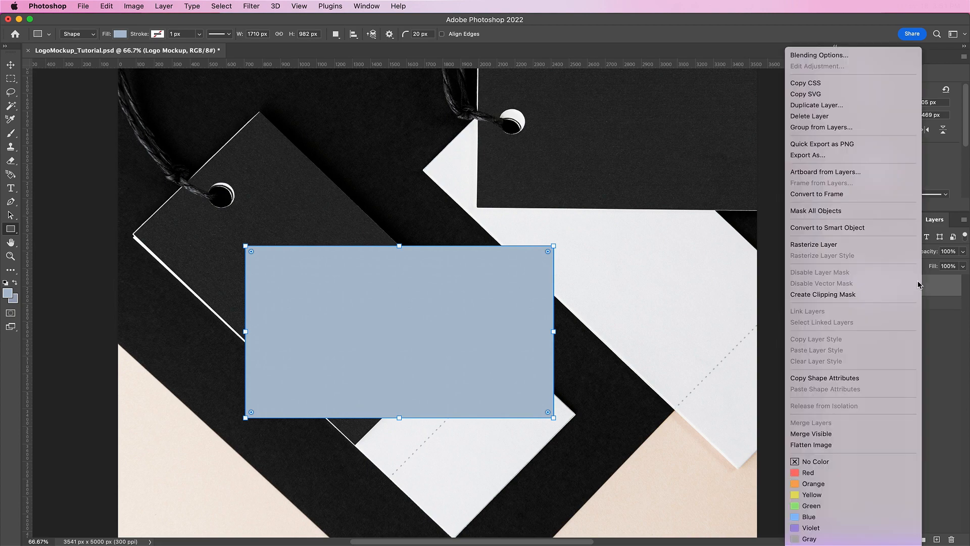
left_click(842, 227)
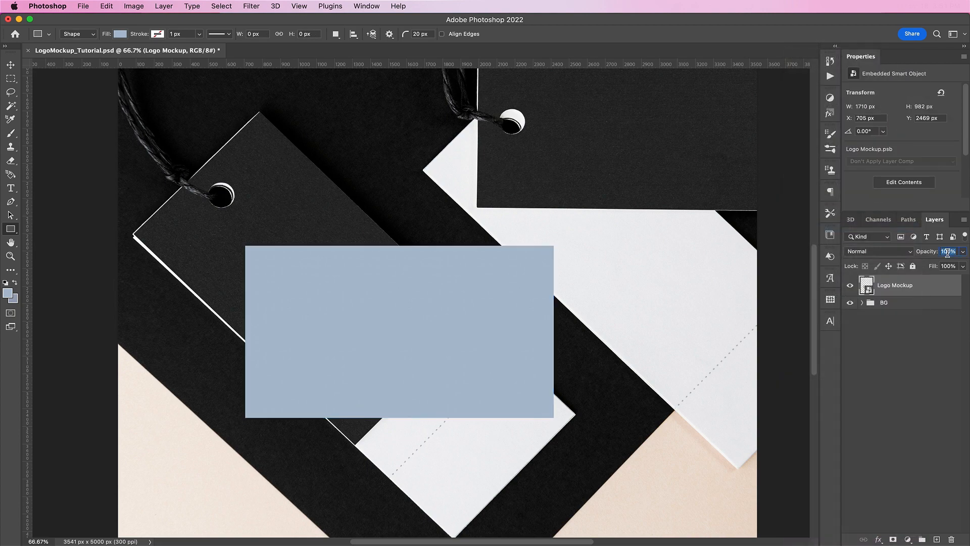
type("85")
key("Return")
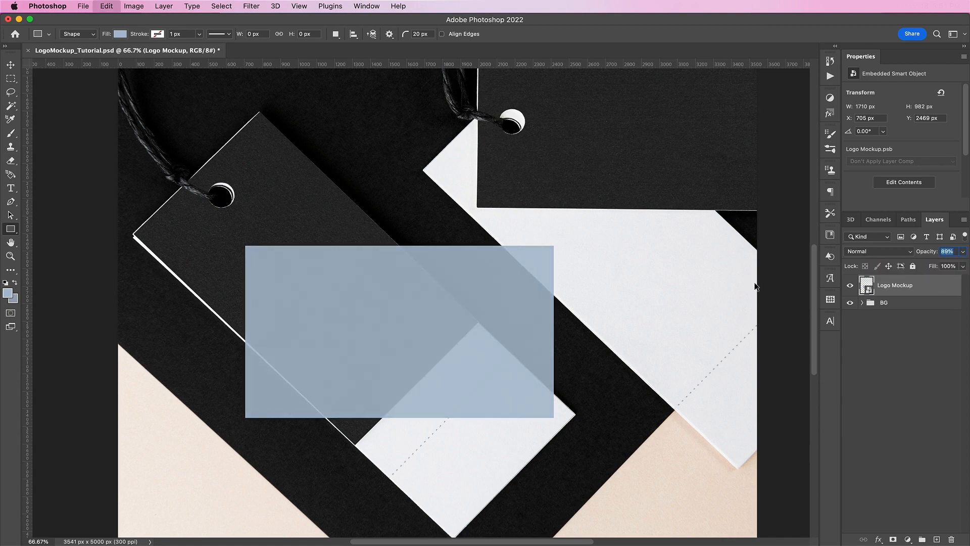
Step: Free-transform the Logo Mockup rectangle, rotating it 45° and placing it over the dark part of the tag
key("ctrl+t")
left_click_drag(616, 238, 581, 409)
left_click_drag(439, 346, 364, 310)
key("super+plus")
key("super+plus")
left_click_drag(589, 370, 590, 343)
scroll(590, 343, "down", 5)
scroll(590, 343, "left", 3)
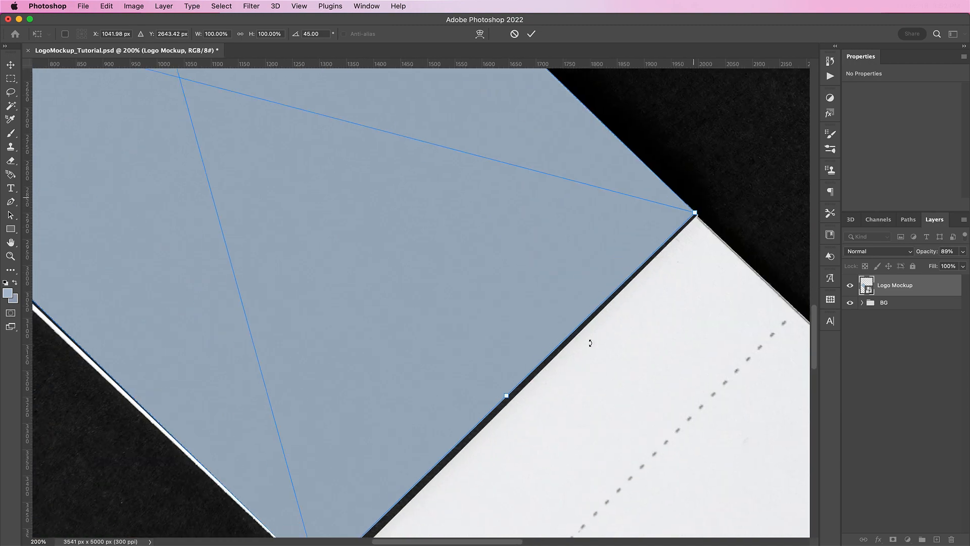
right_click(590, 343)
key("Escape")
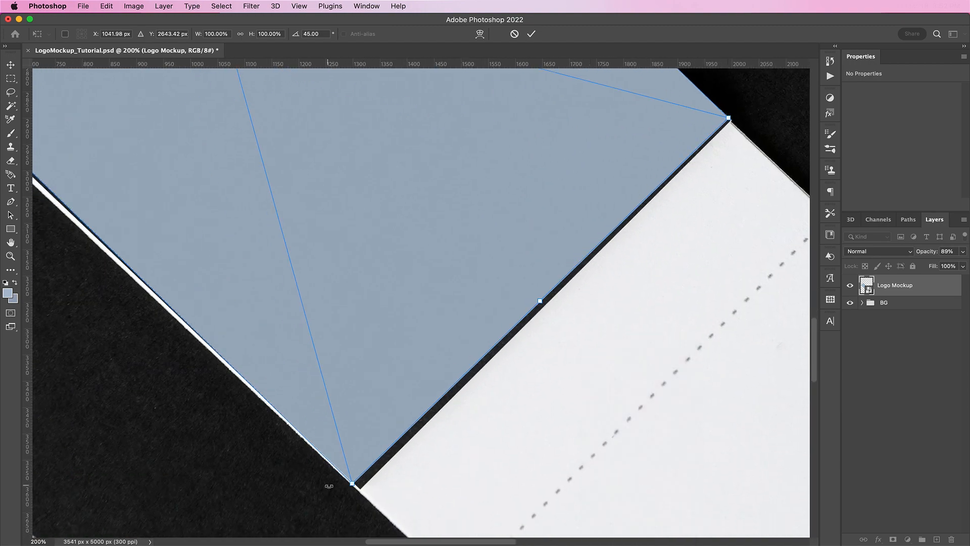
Step: Fine-tune the rectangle's rotation to 44.52° and nudge it onto the lowest corner of the tag's dark area
left_click_drag(333, 487, 340, 487)
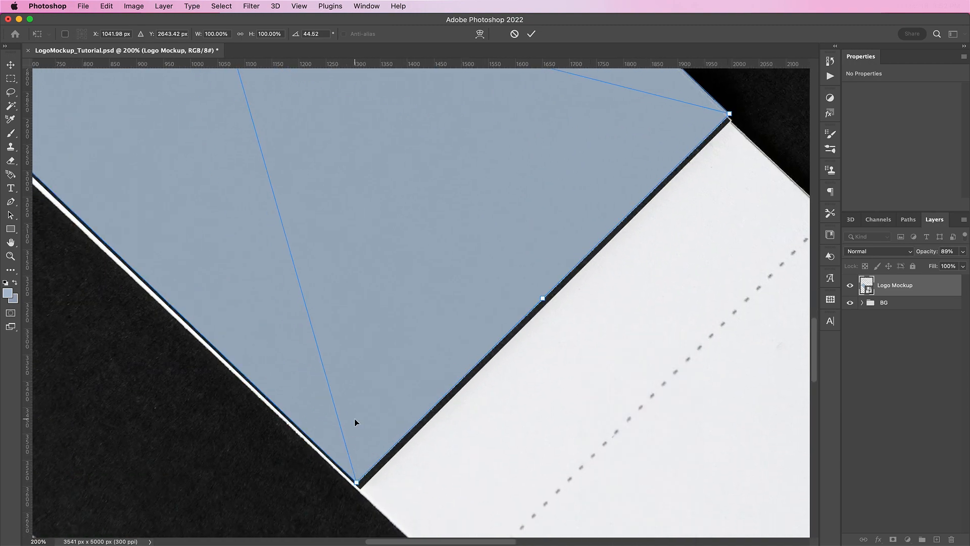
left_click_drag(355, 420, 358, 426)
scroll(357, 425, "up", 10)
scroll(358, 425, "left", 6)
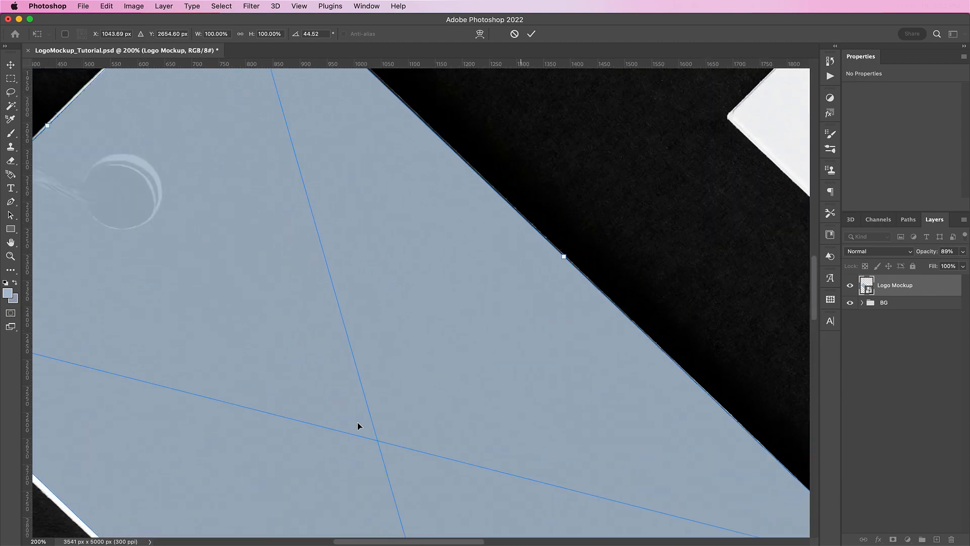
Step: Switch the transform to Distort and pull the rectangle's uppermost corner onto the tag's uppermost corner
left_click(106, 6)
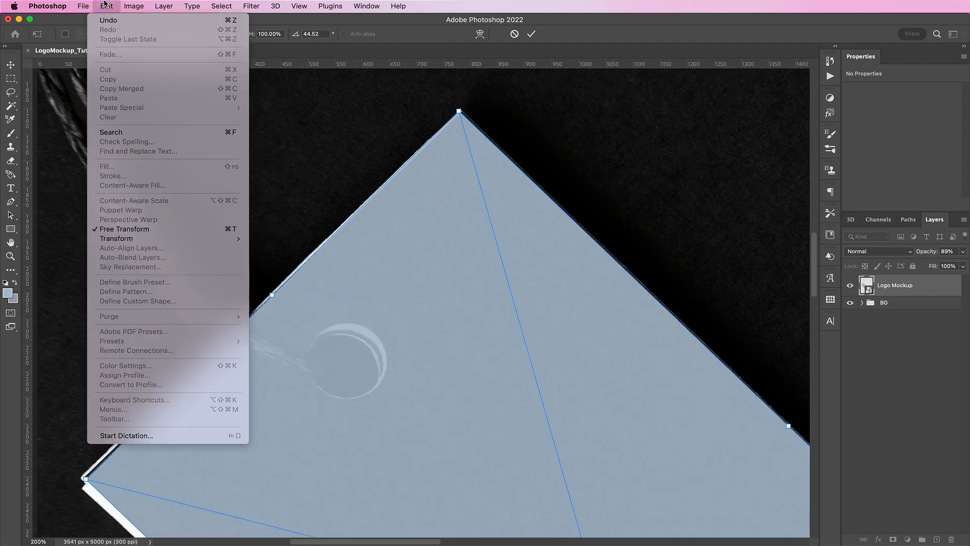
mouse_move(172, 238)
left_click(277, 287)
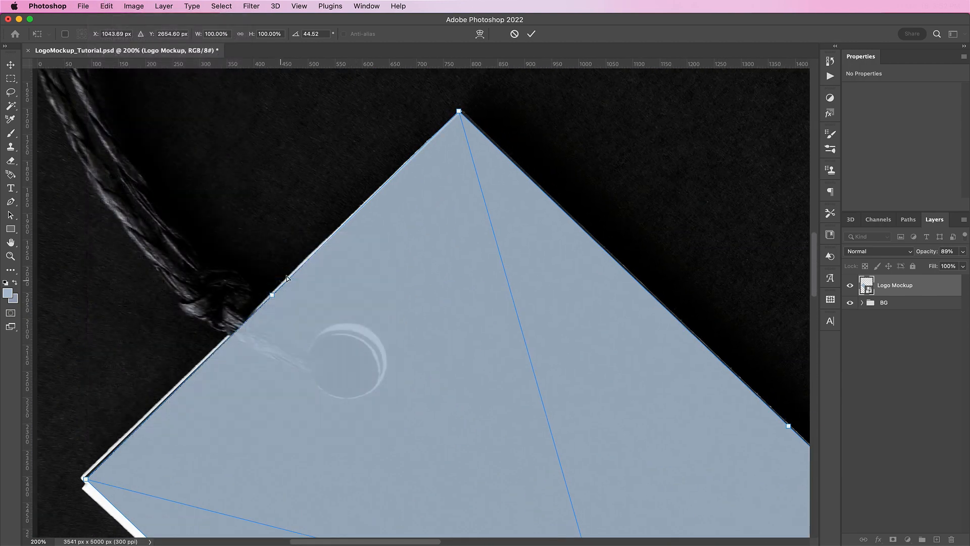
key("super+equal")
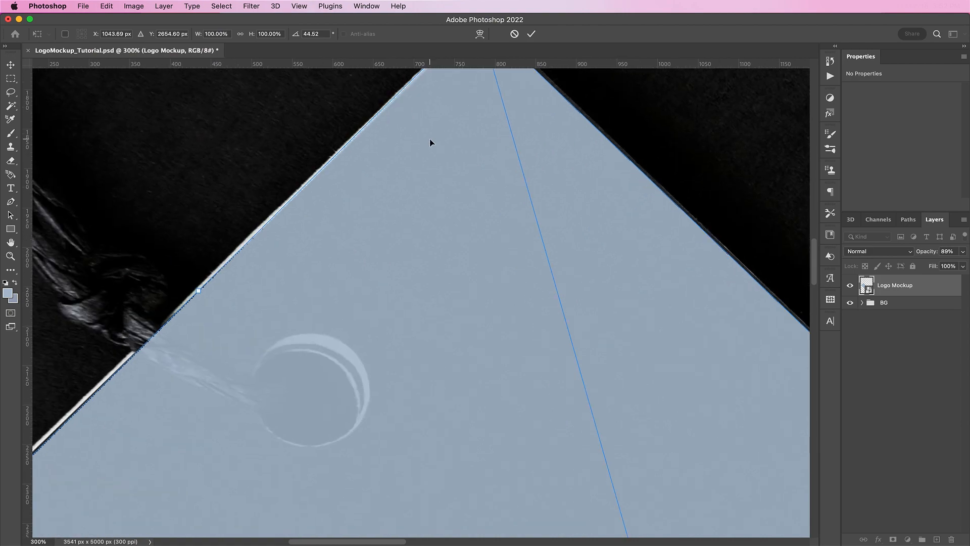
scroll(429, 139, "up", 5)
left_click_drag(456, 110, 460, 107)
Step: Distort the rectangle's leftmost corner outward to meet the tag's leftmost corner
scroll(371, 289, "down", 10)
scroll(372, 289, "left", 8)
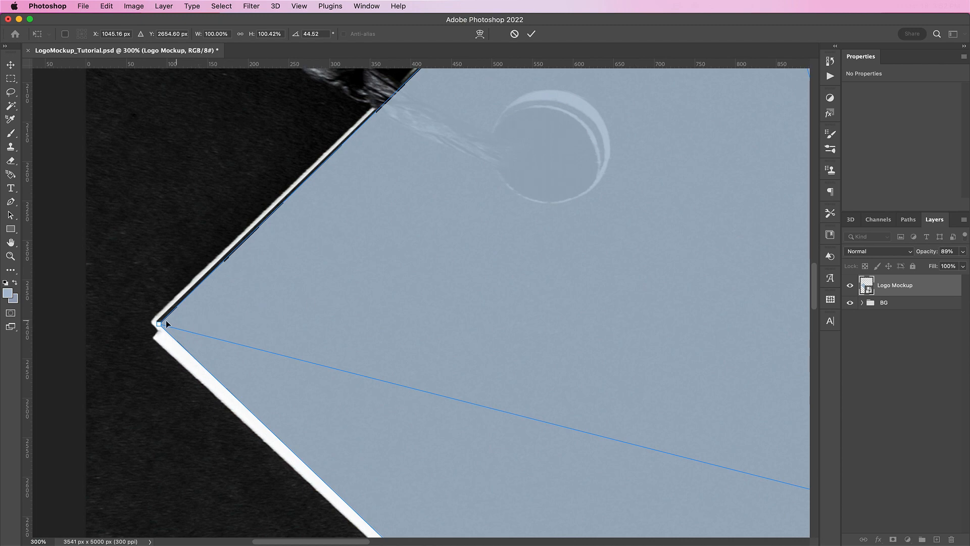
left_click_drag(159, 324, 154, 322)
Step: Distort the rectangle's lowest corner onto the bottom corner of the tag's dark area and apply the transform
scroll(314, 359, "down", 5)
scroll(314, 360, "right", 5)
scroll(314, 360, "down", 5)
scroll(314, 360, "right", 5)
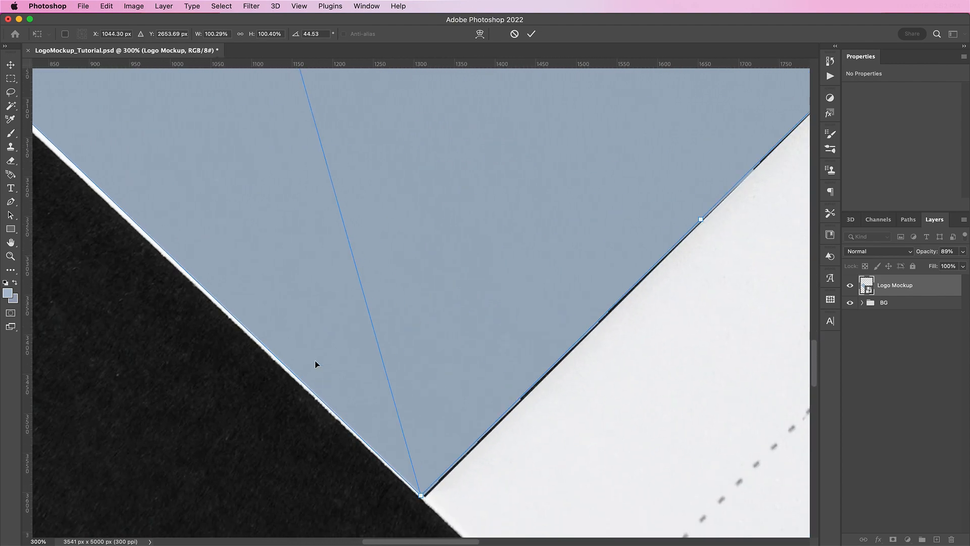
left_click_drag(421, 496, 424, 499)
scroll(424, 499, "up", 3)
scroll(424, 499, "right", 3)
scroll(424, 499, "up", 5)
scroll(424, 498, "left", 10)
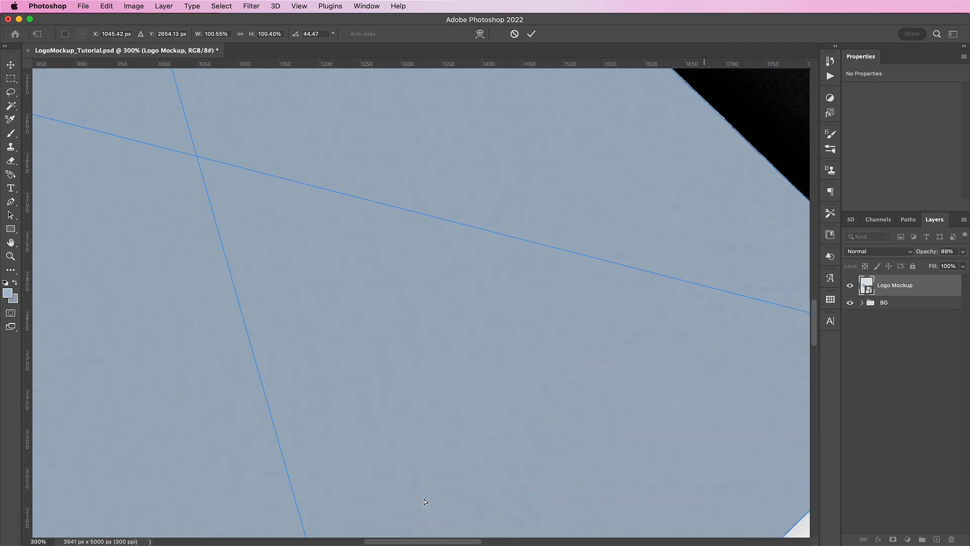
scroll(424, 501, "up", 3)
scroll(424, 501, "left", 1)
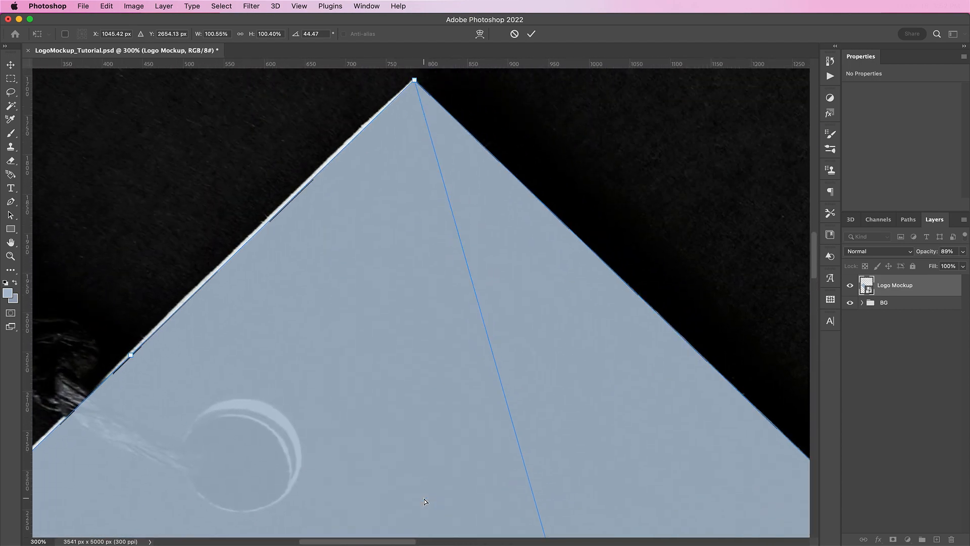
left_click(531, 34)
Step: Lower the Logo Mockup layer's opacity to 39% to reveal the string and hole, with the Pen tool ready
scroll(437, 301, "down", 3)
scroll(437, 300, "left", 5)
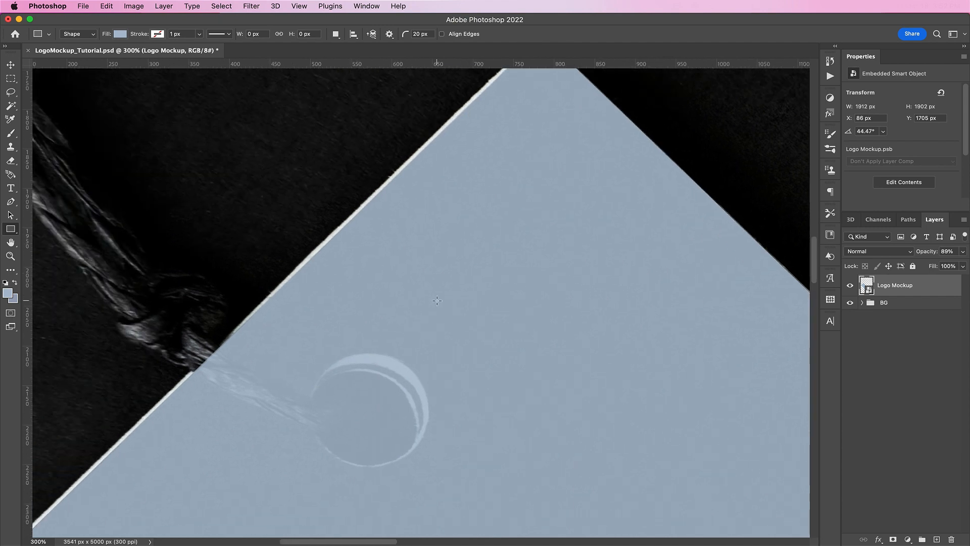
scroll(437, 301, "left", 3)
scroll(437, 300, "down", 1)
key("p")
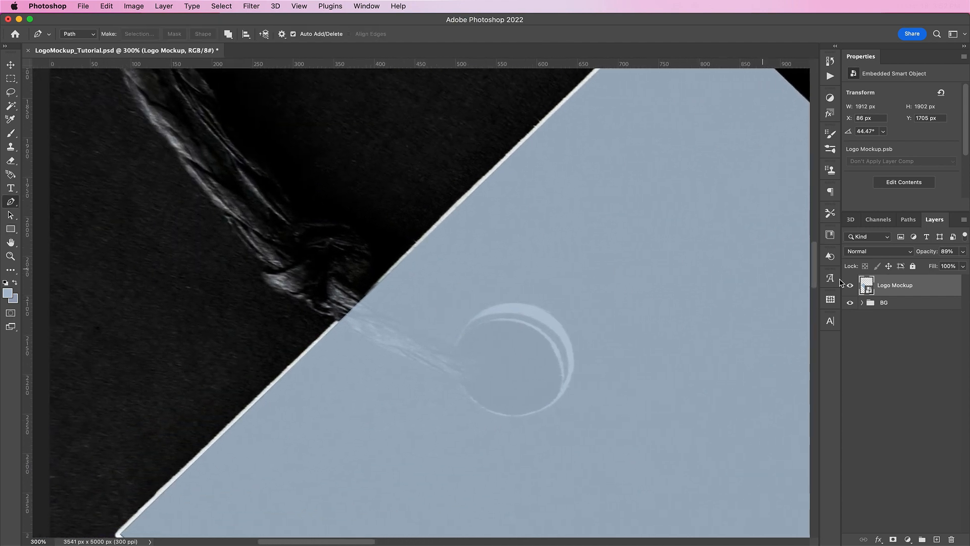
left_click(962, 251)
left_click(932, 265)
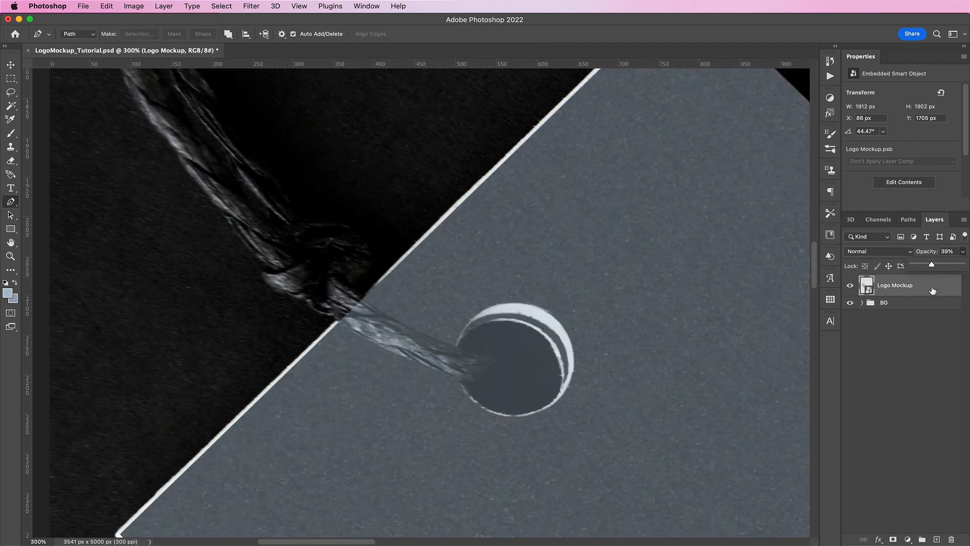
left_click(933, 289)
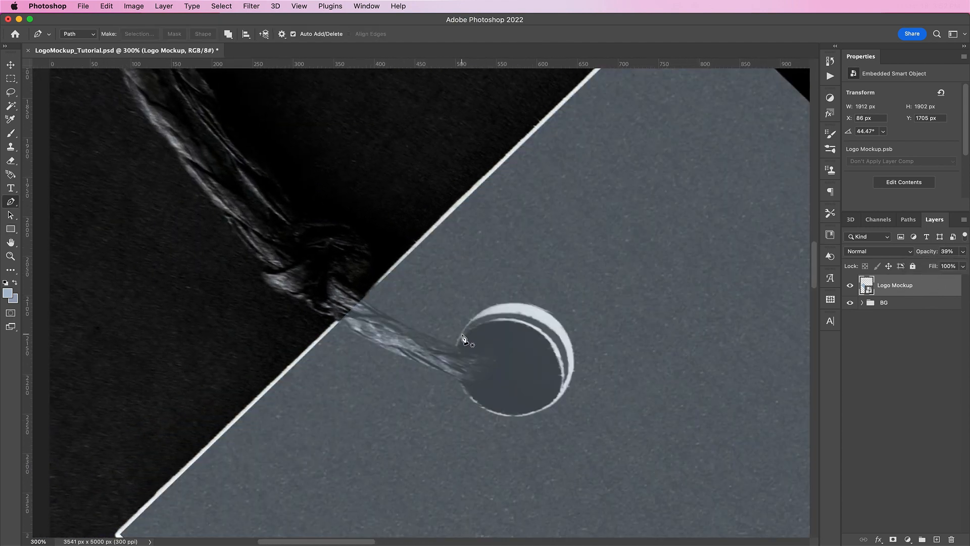
Step: Trace a closed Pen path around the string and punched hole and make it a selection with a 1-pixel feather radius
left_click(355, 293)
left_click(378, 311)
left_click(397, 321)
left_click(414, 331)
left_click(448, 344)
left_click(456, 346)
left_click_drag(494, 305, 530, 295)
left_click_drag(572, 343, 581, 371)
left_click_drag(545, 410, 526, 420)
left_click_drag(470, 398, 445, 374)
left_click(459, 381)
left_click_drag(385, 349, 336, 304)
left_click(355, 293)
left_click(150, 35)
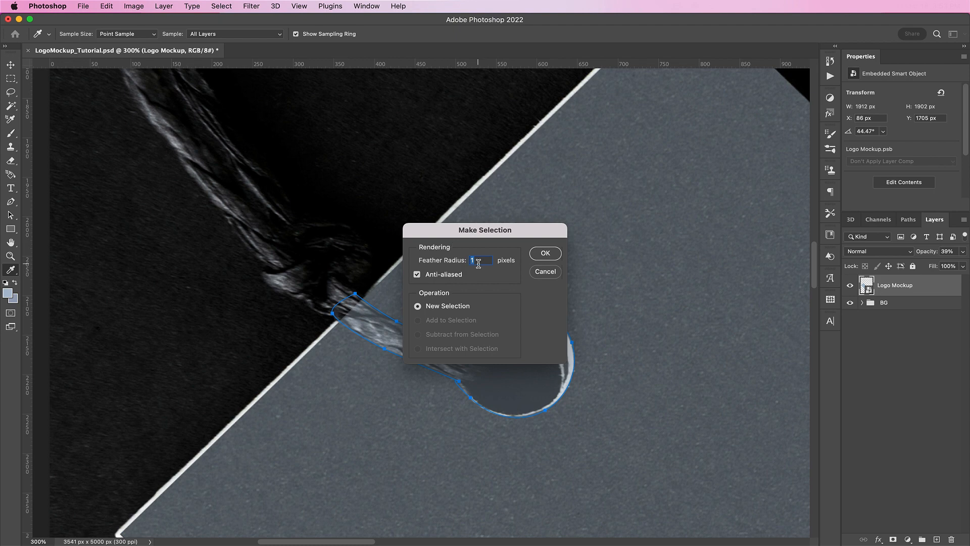
left_click(545, 253)
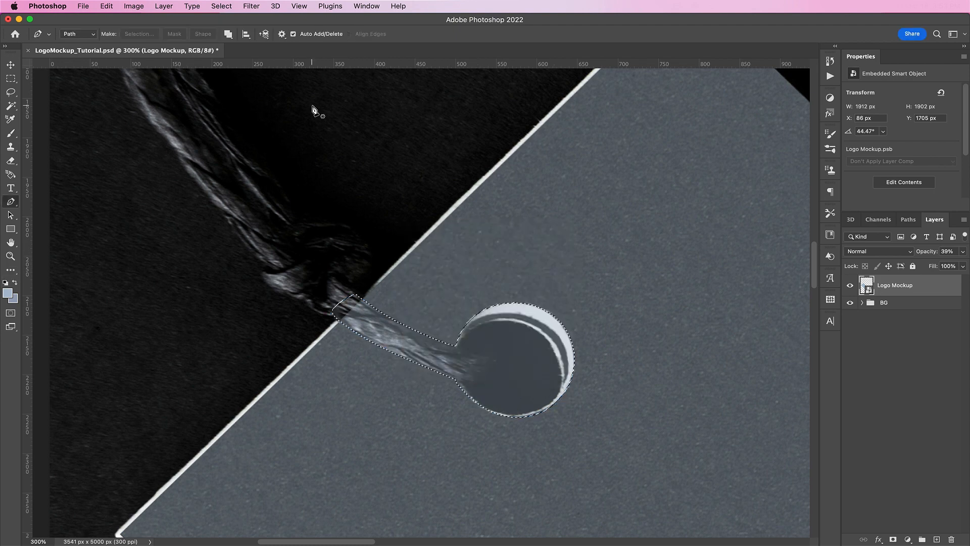
Step: Invert the selection and add it as a layer mask on the Logo Mockup layer
left_click(222, 6)
left_click(228, 49)
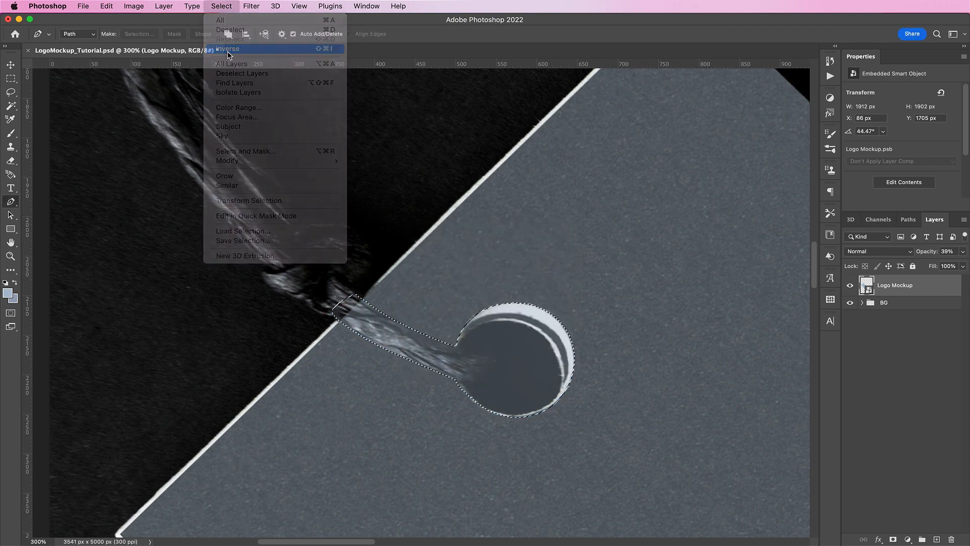
left_click(893, 539)
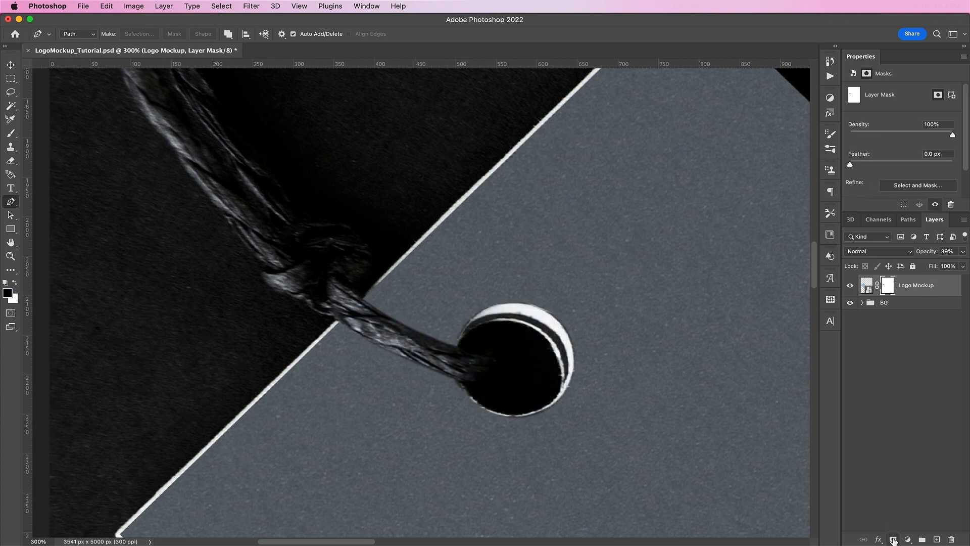
Step: Select the Logo Mockup layer and raise its opacity to 100%
left_click(945, 288)
left_click(963, 251)
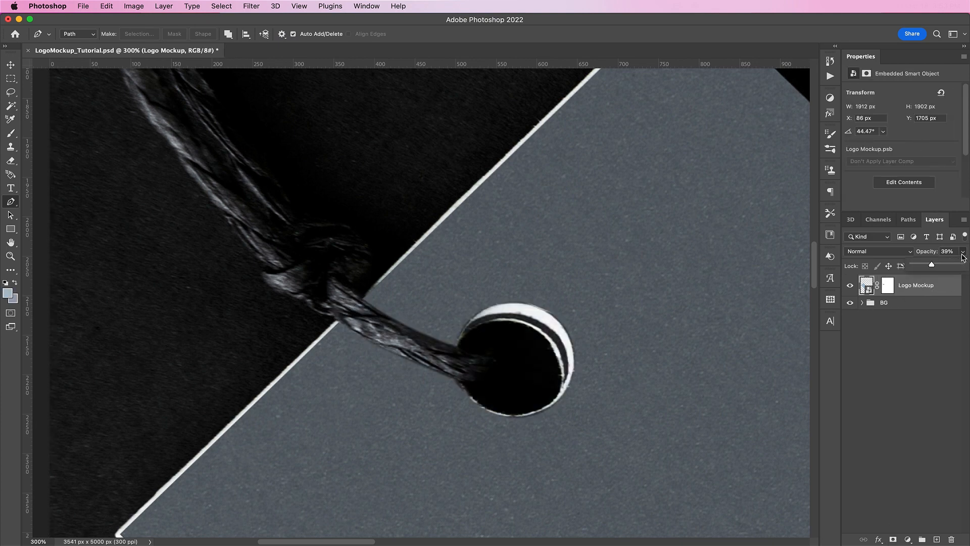
left_click_drag(931, 264, 965, 264)
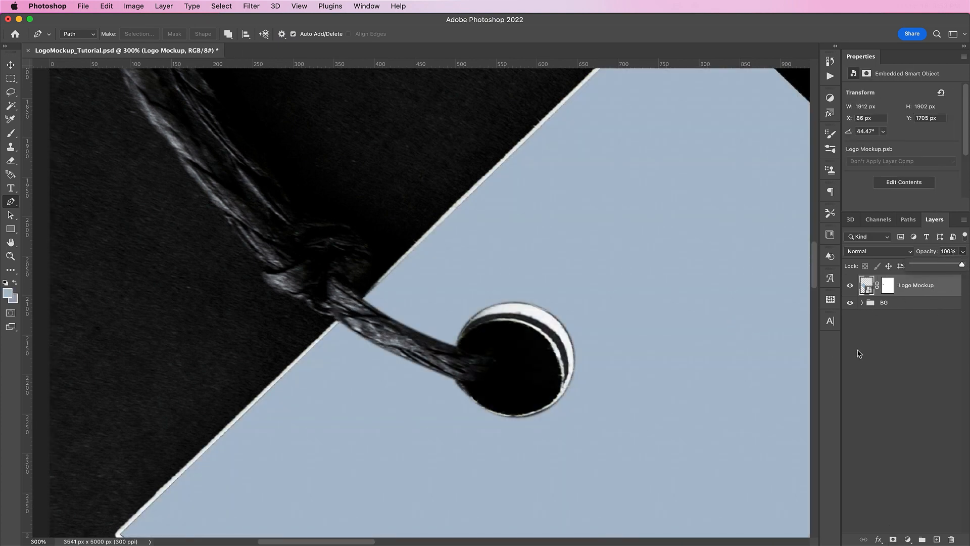
Step: Examine how the masked Logo Mockup shape fits over the whole tag
left_click(10, 64)
key("super+minus")
key("super+minus")
key("super+minus")
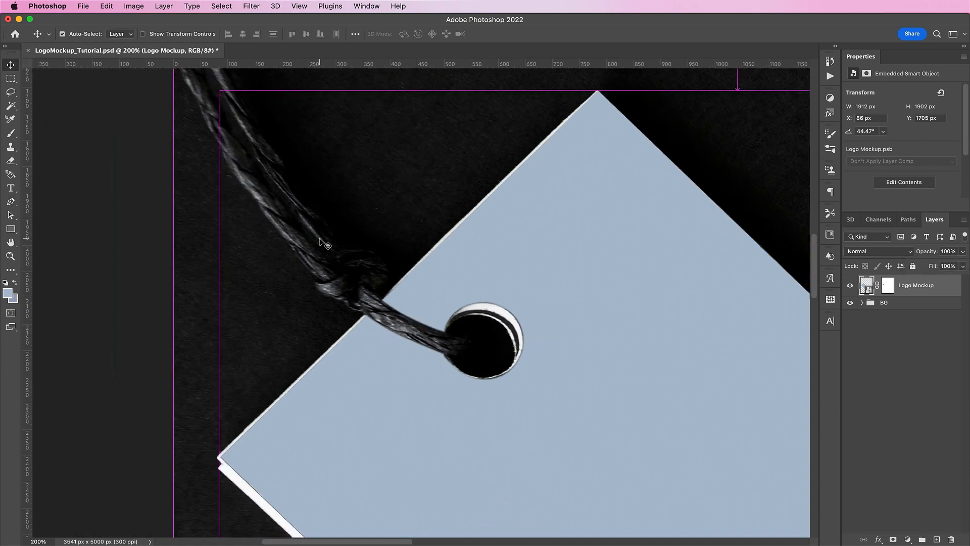
scroll(320, 242, "right", 5)
scroll(320, 242, "down", 4)
scroll(319, 243, "right", 2)
scroll(319, 242, "down", 1)
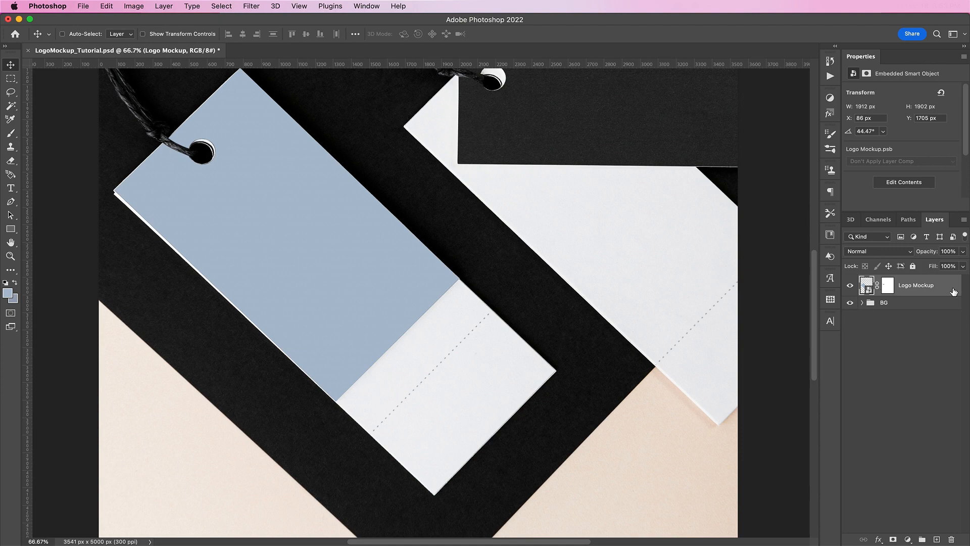
Step: Open the contents of the Logo Mockup smart object, and copy the entire Threaded South logo from TS_Logo_White.ai in Illustrator
double_click(866, 286)
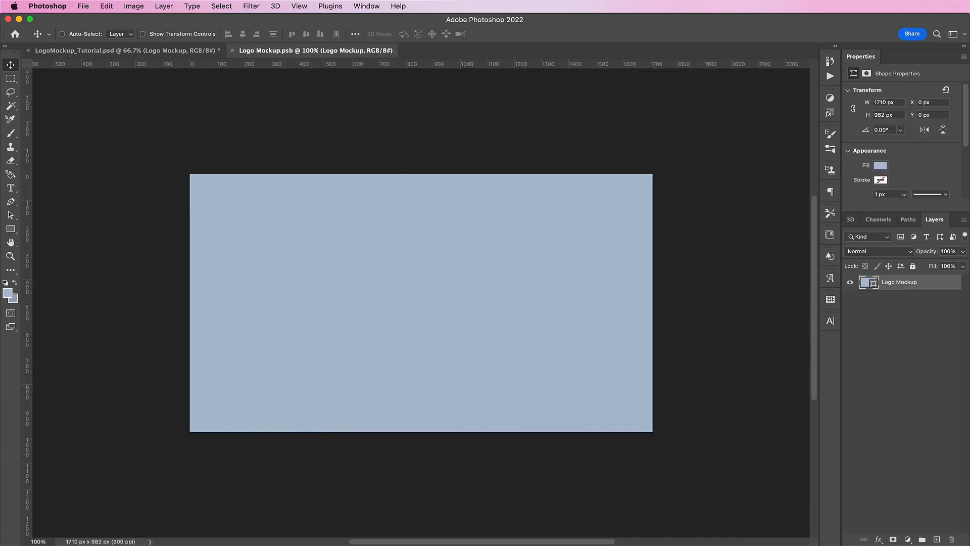
left_click(472, 544)
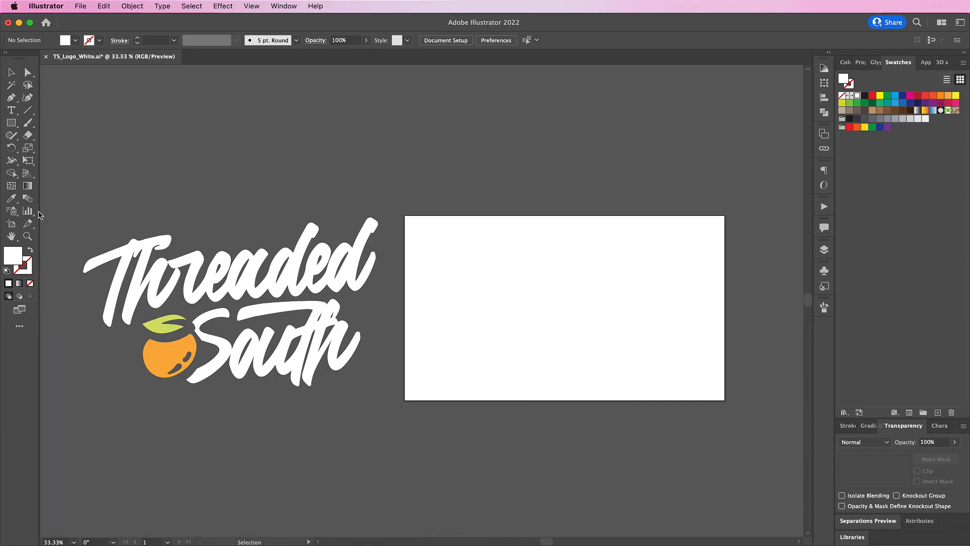
key("super+a")
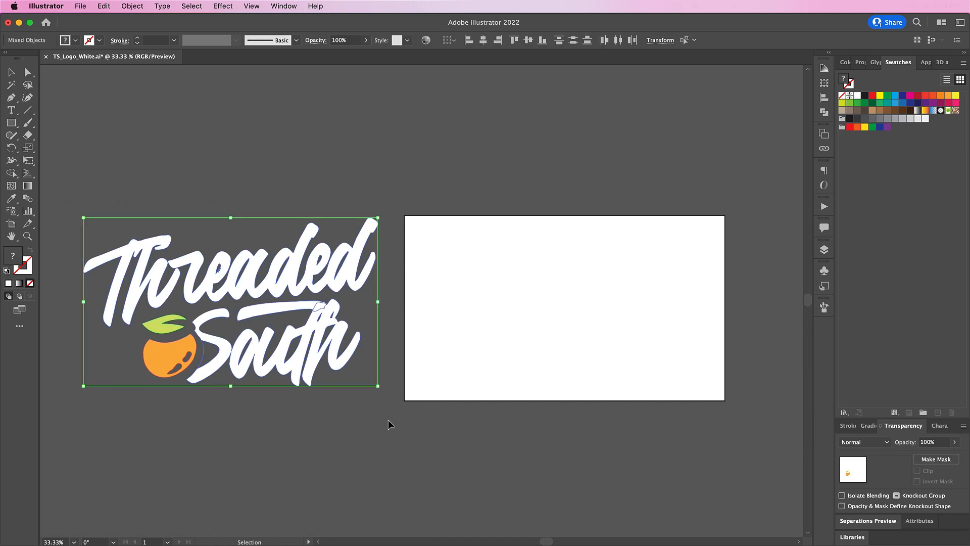
key("super+c")
Step: Switch back to Photoshop, paste the logo into Logo Mockup.psb as a smart object and scale it proportionally to 1112 x 656 px
left_click(528, 544)
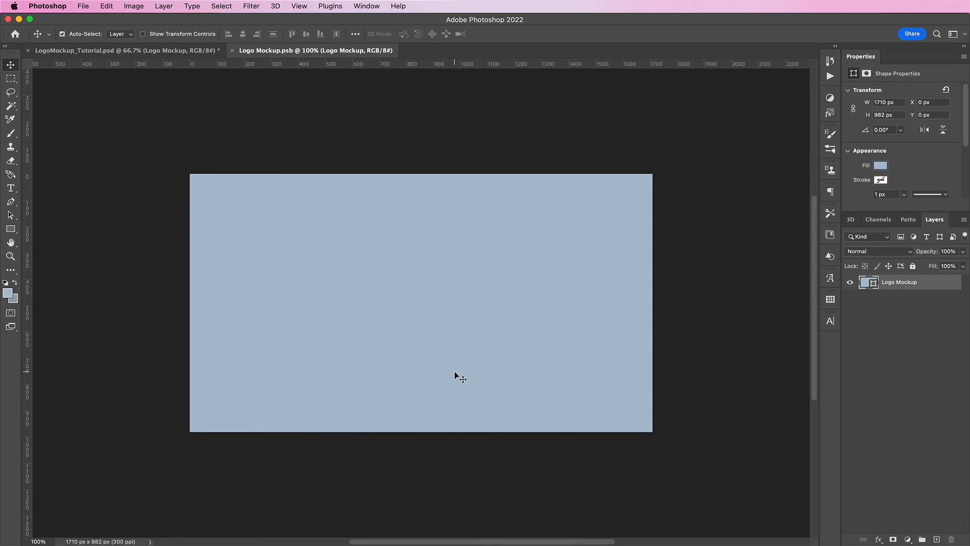
key("super+v")
key("Return")
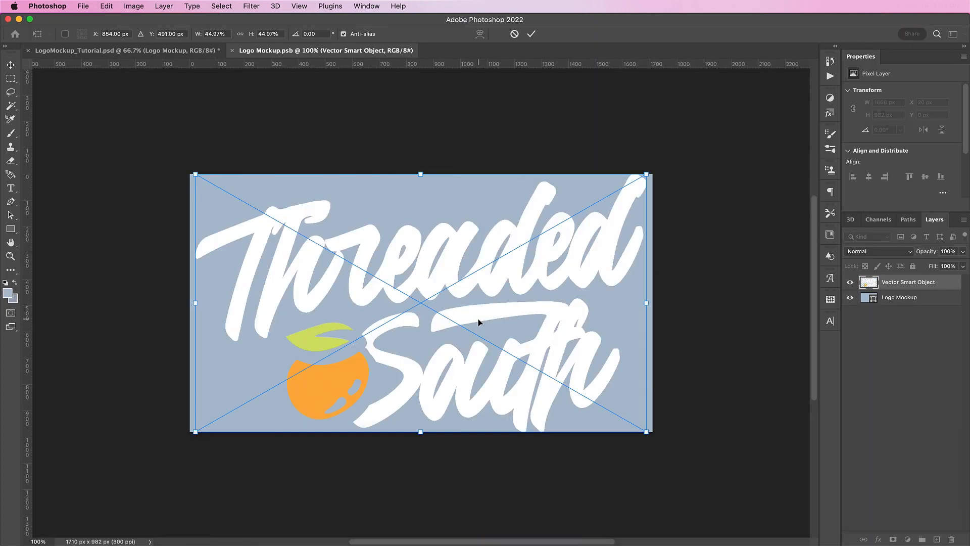
left_click(267, 33)
key("shift+Down")
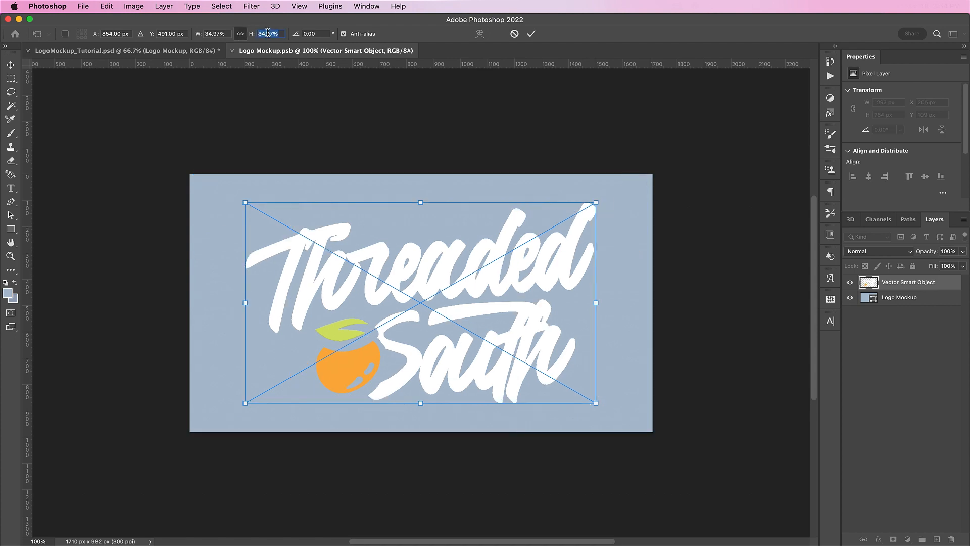
key("Down")
key("Down")
key("Down")
key("Down")
key("Down")
key("Return")
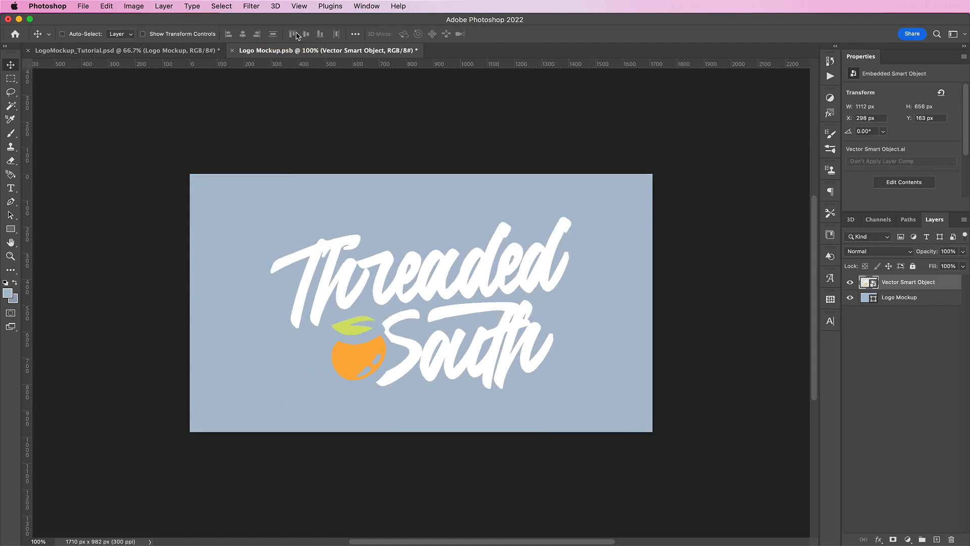
Step: Hide the blue Logo Mockup shape layer, then save and close Logo Mockup.psb
left_click(850, 296)
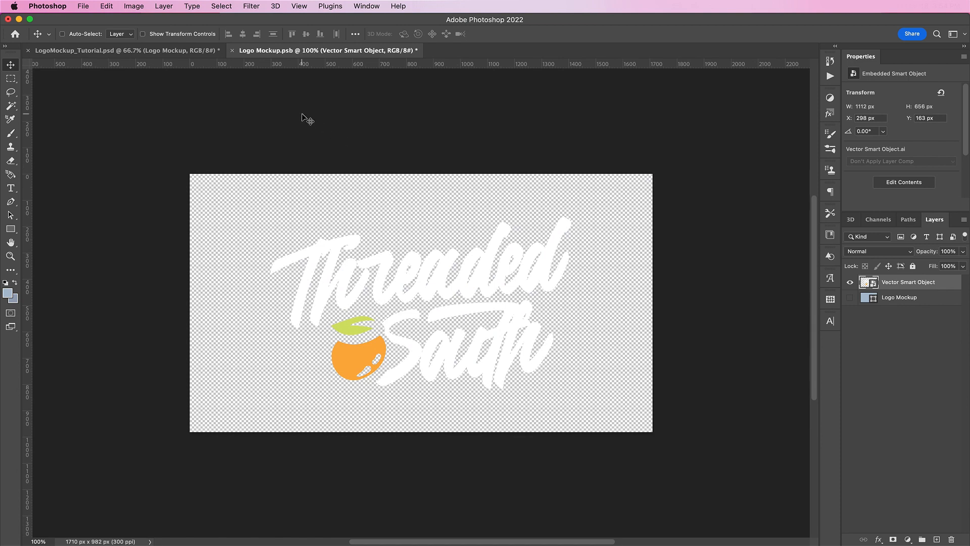
key("super+s")
left_click(232, 51)
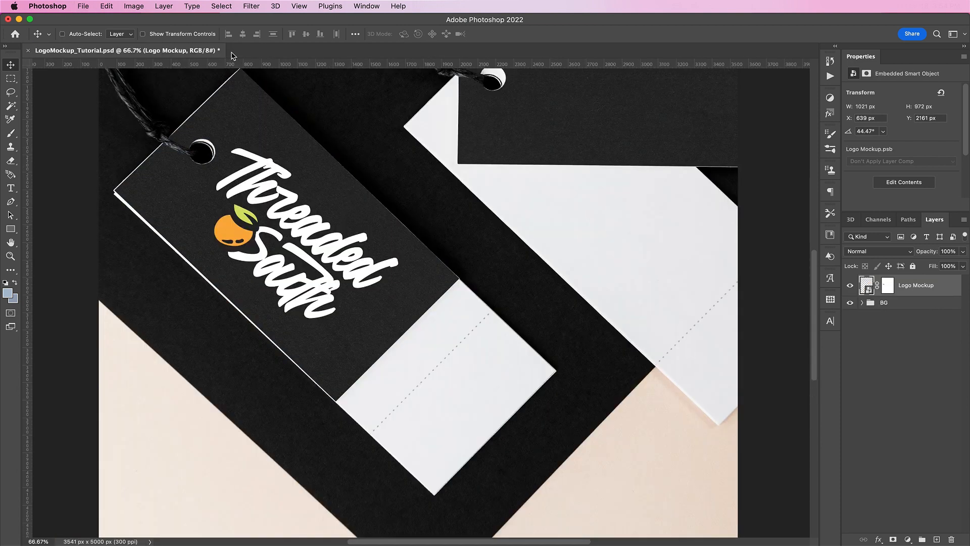
Step: Set the Logo Mockup layer's fill to 0% and make a hidden duplicate of it
left_click(962, 266)
left_click_drag(939, 282, 936, 540)
left_click(944, 296)
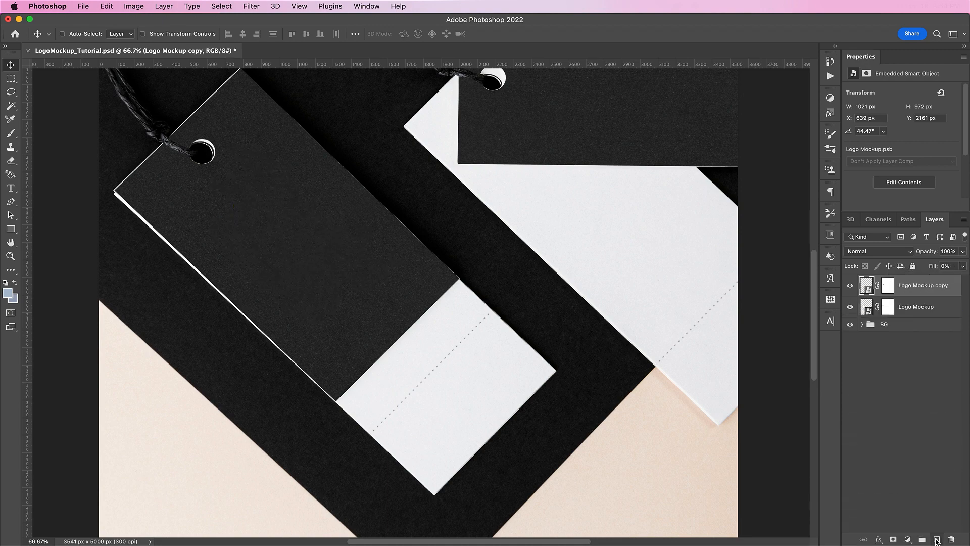
left_click(850, 286)
Step: Add a Bevel & Emboss effect to the original Logo Mockup layer with Outer Bevel style, 906% depth and Down direction
double_click(945, 309)
left_click_drag(324, 54, 644, 184)
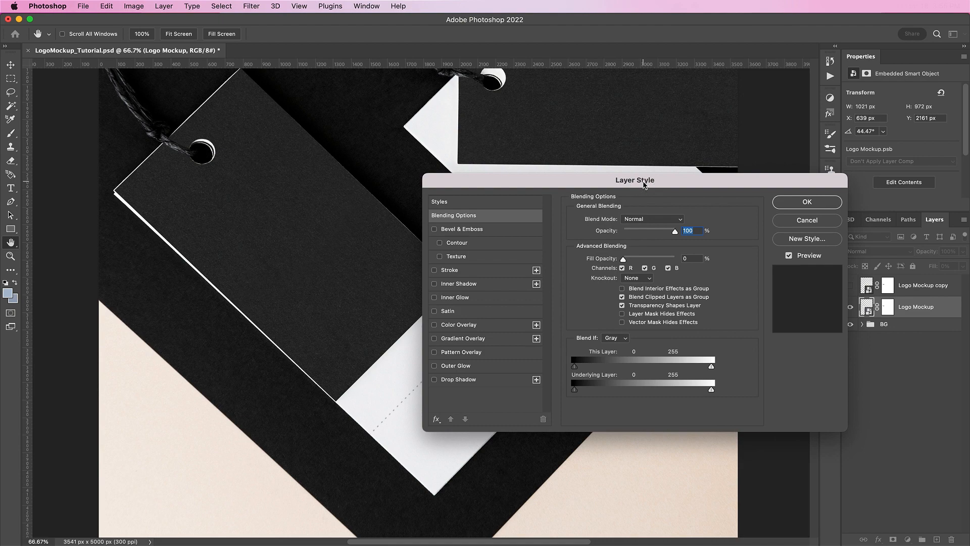
left_click(496, 230)
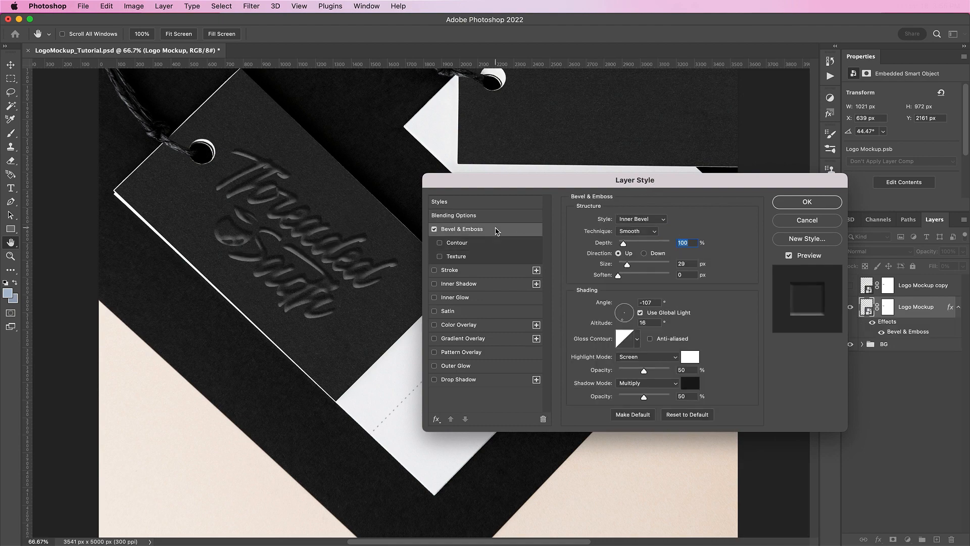
left_click(641, 219)
left_click(642, 212)
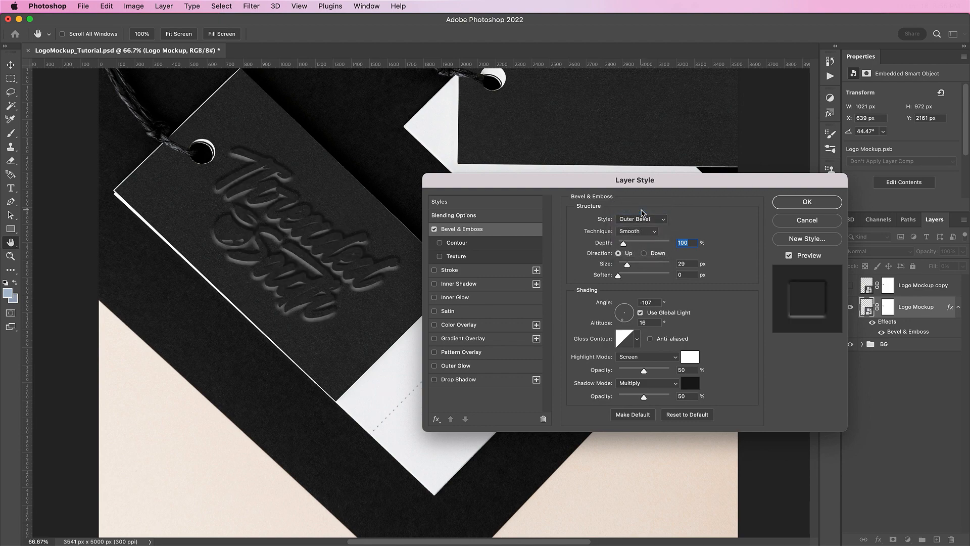
type("906")
left_click(644, 253)
Step: Set the bevel's size to 2 px and soften to 3 px, and choose the fifth preset as its gloss contour
double_click(684, 263)
type("2")
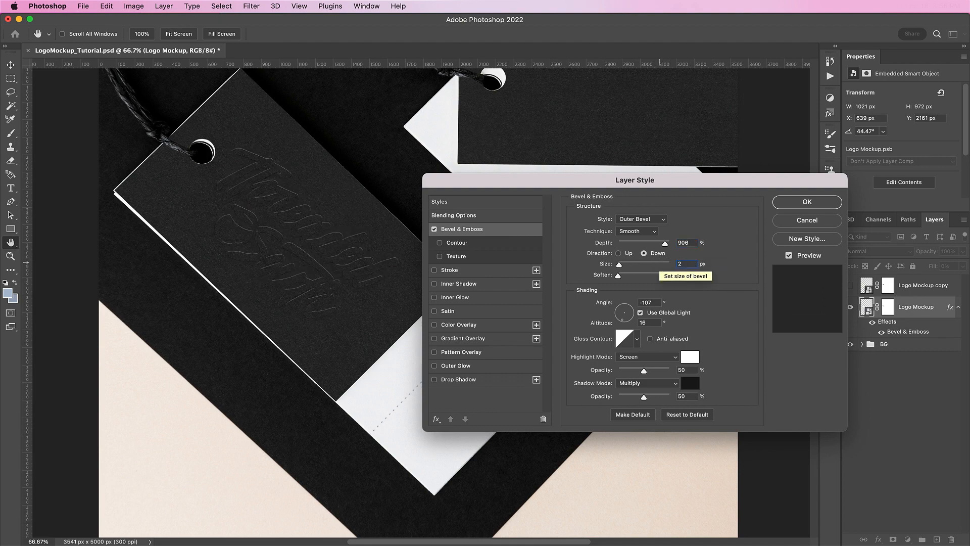
double_click(684, 274)
type("3")
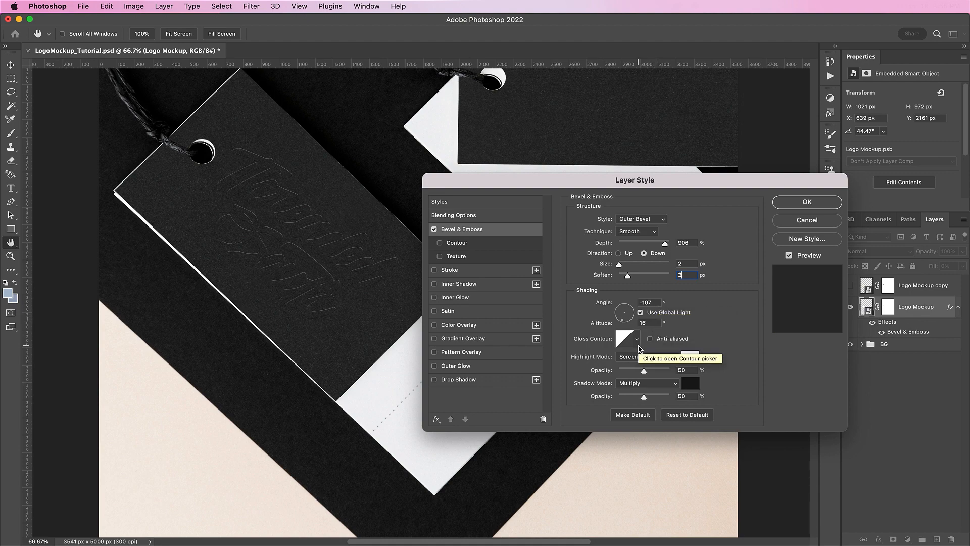
left_click(638, 339)
left_click(639, 363)
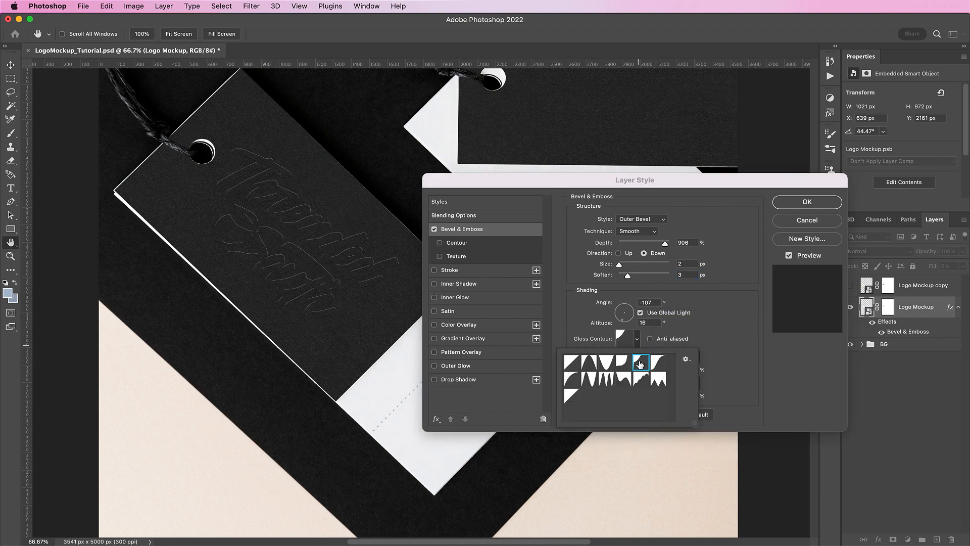
left_click(720, 346)
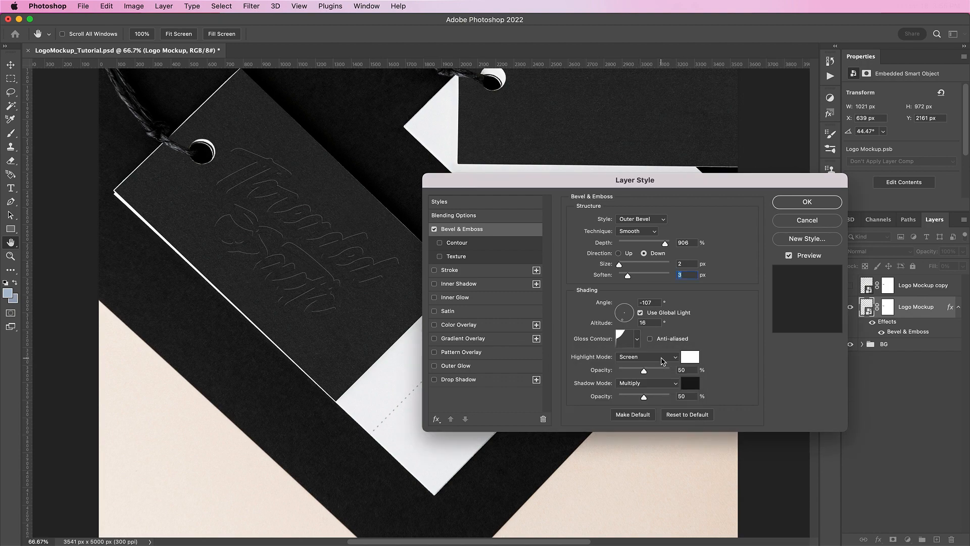
Step: Set the bevel's highlight to Linear Light mode at 43% opacity, keeping white ffffff as its color
left_click(662, 361)
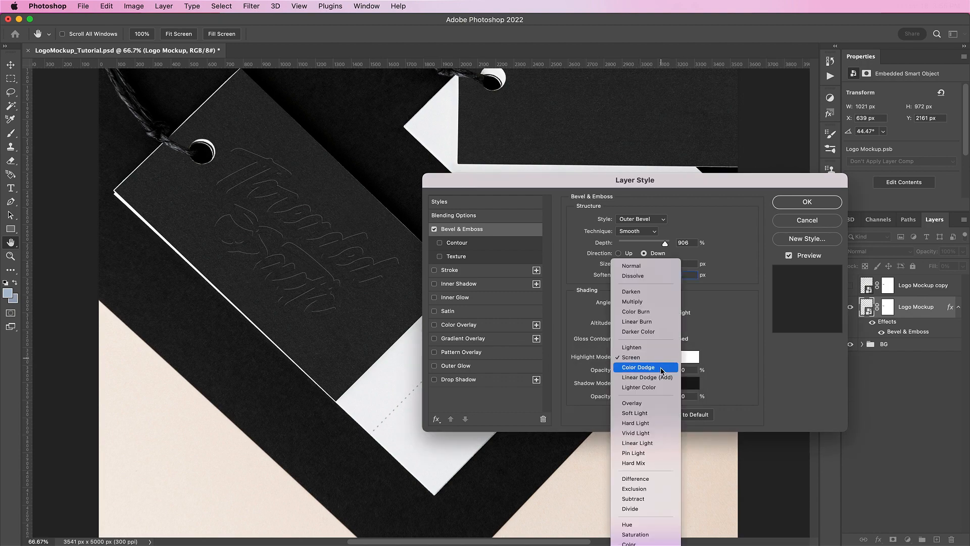
left_click(648, 444)
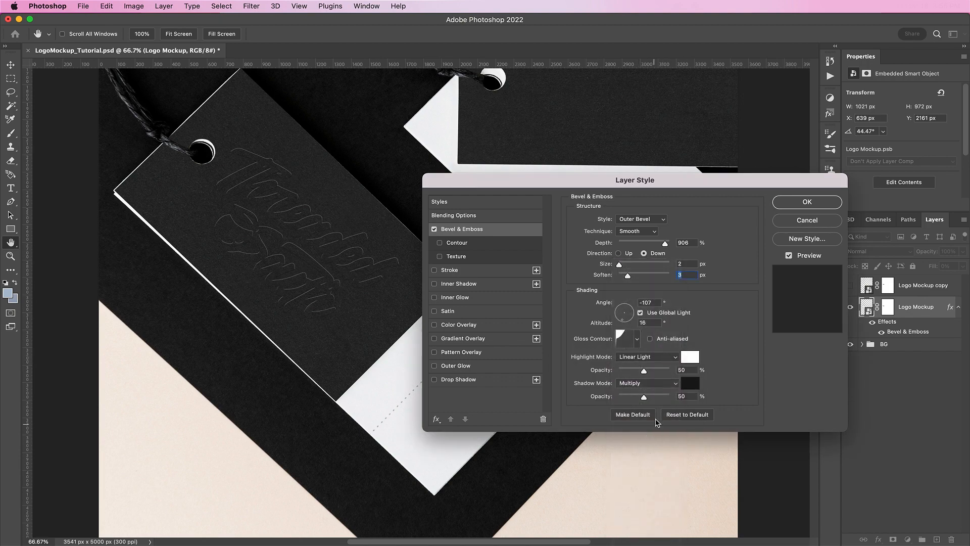
left_click(694, 358)
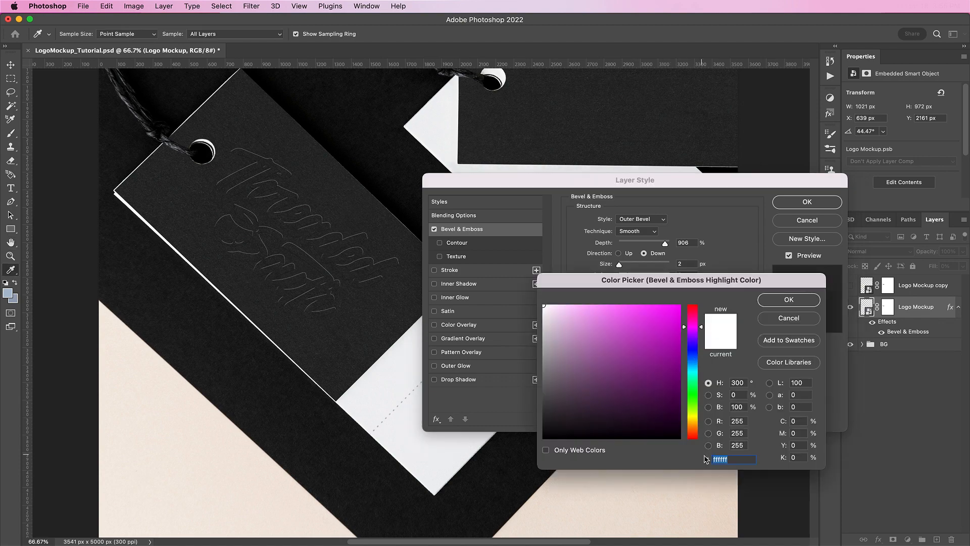
left_click(772, 302)
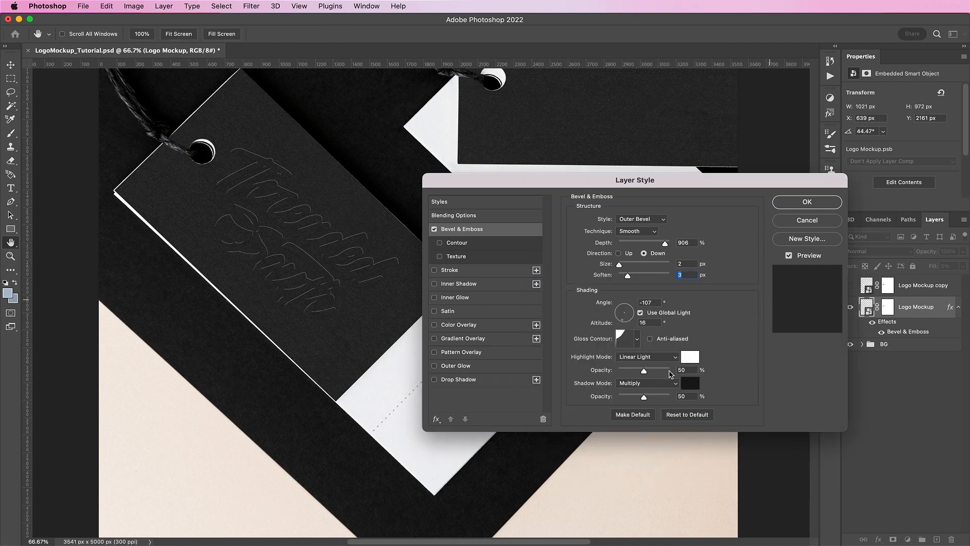
double_click(689, 368)
type("43")
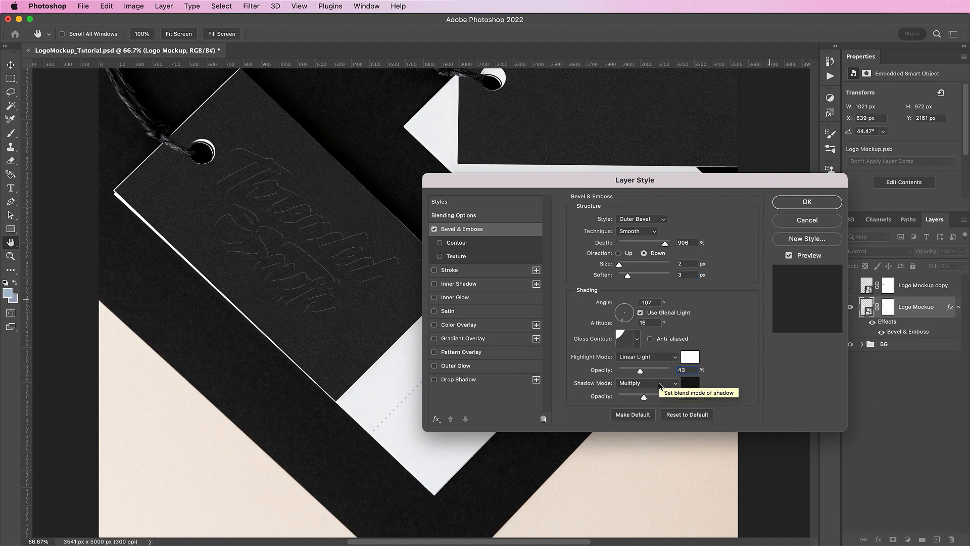
Step: Set the bevel's shadow mode to Normal and choose black as the shadow color
left_click(659, 385)
left_click(643, 352)
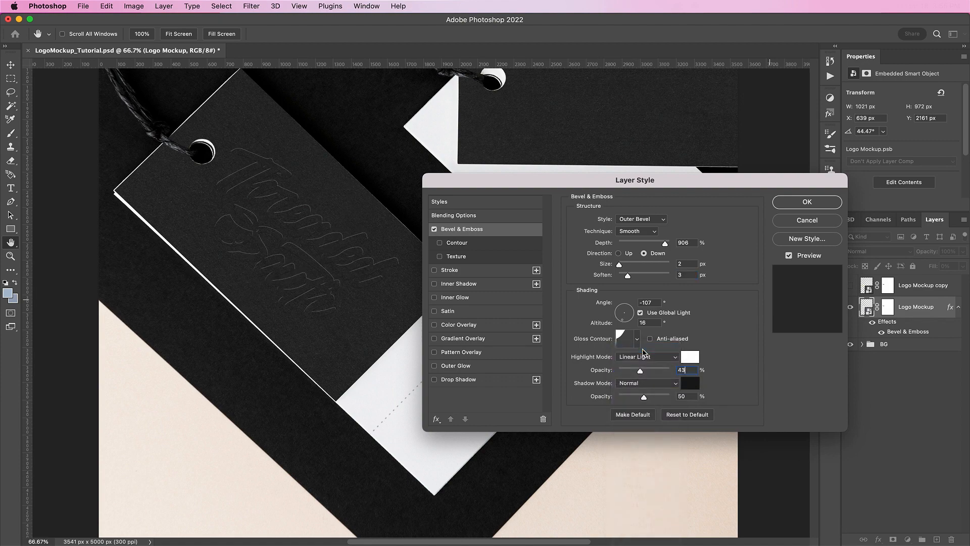
left_click(688, 384)
left_click_drag(662, 430, 663, 446)
key("Return")
Step: Add a Stroke effect to the Logo Mockup layer with Exclusion blend mode and black color 000000
left_click(478, 275)
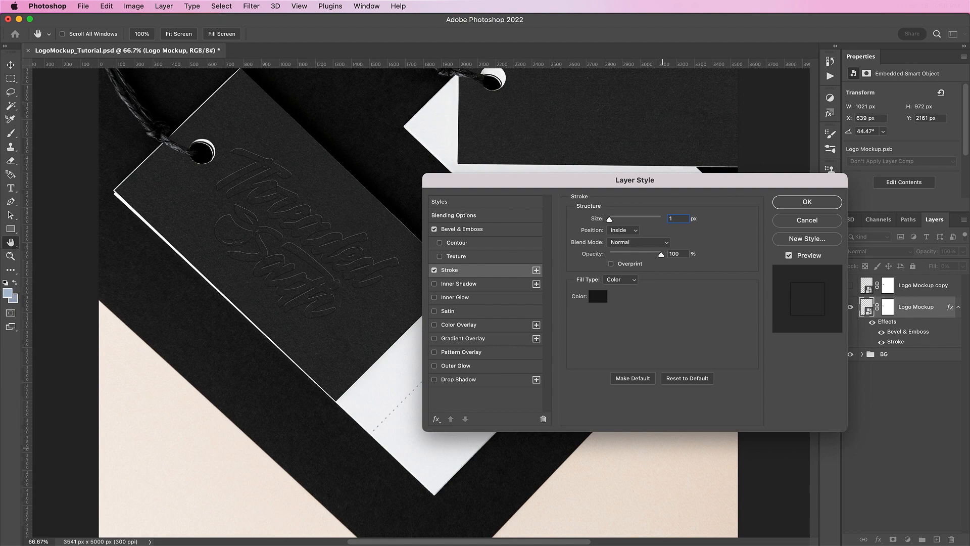
left_click(626, 241)
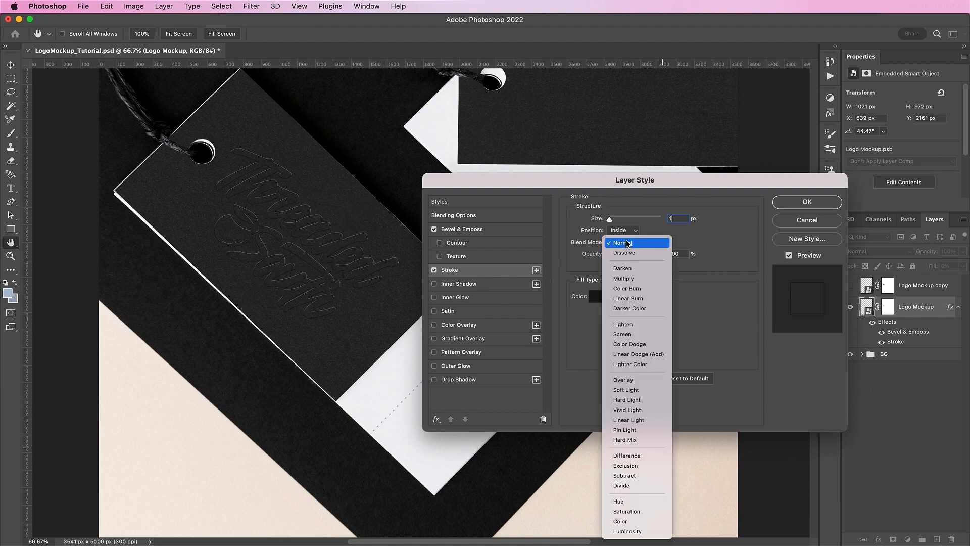
left_click(638, 463)
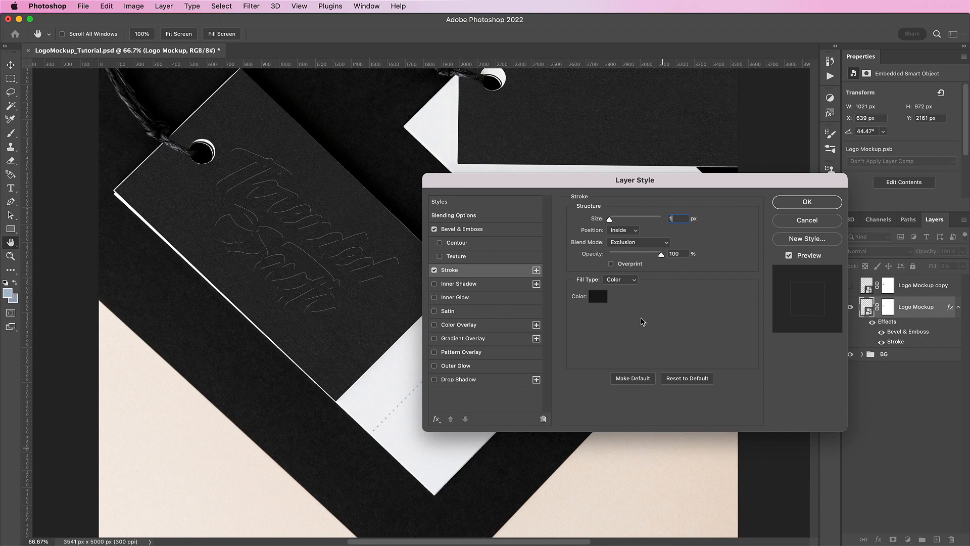
left_click(598, 296)
left_click_drag(647, 419, 646, 449)
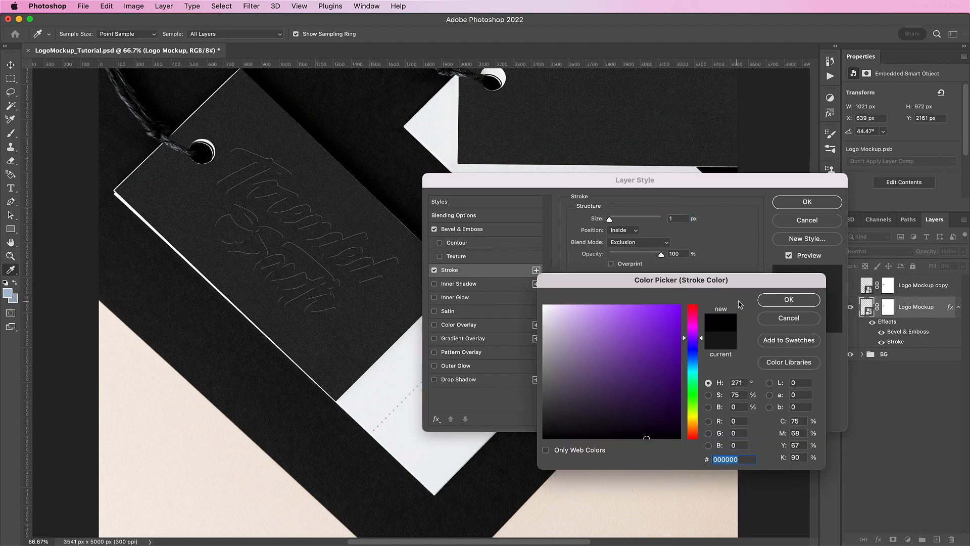
left_click(765, 300)
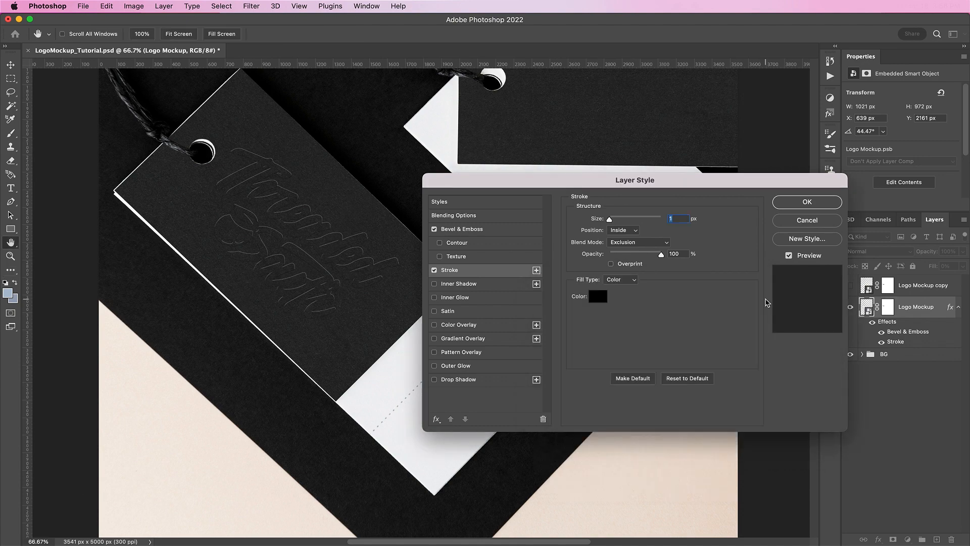
Step: Add an Inner Shadow effect in color 231f20 at 72% opacity with the fifth preset contour
left_click(493, 284)
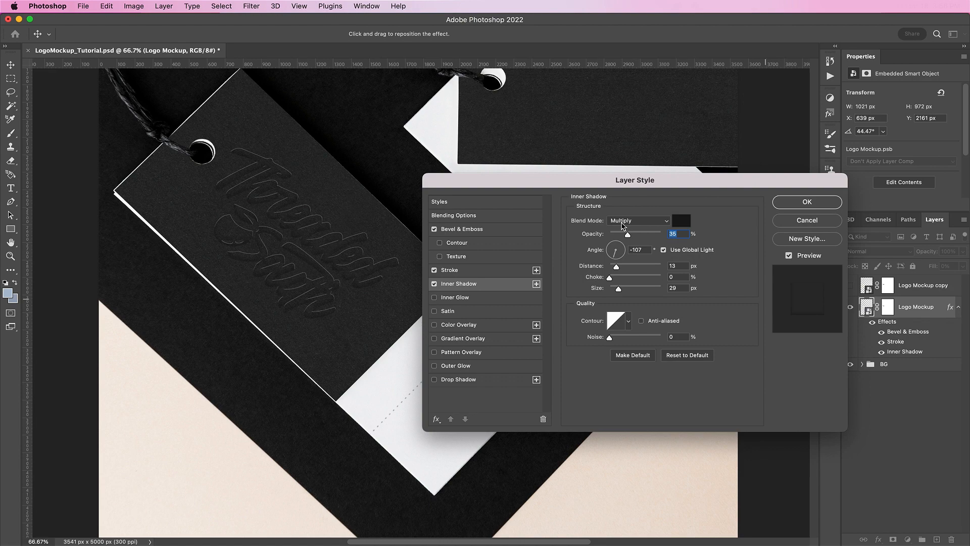
left_click(680, 221)
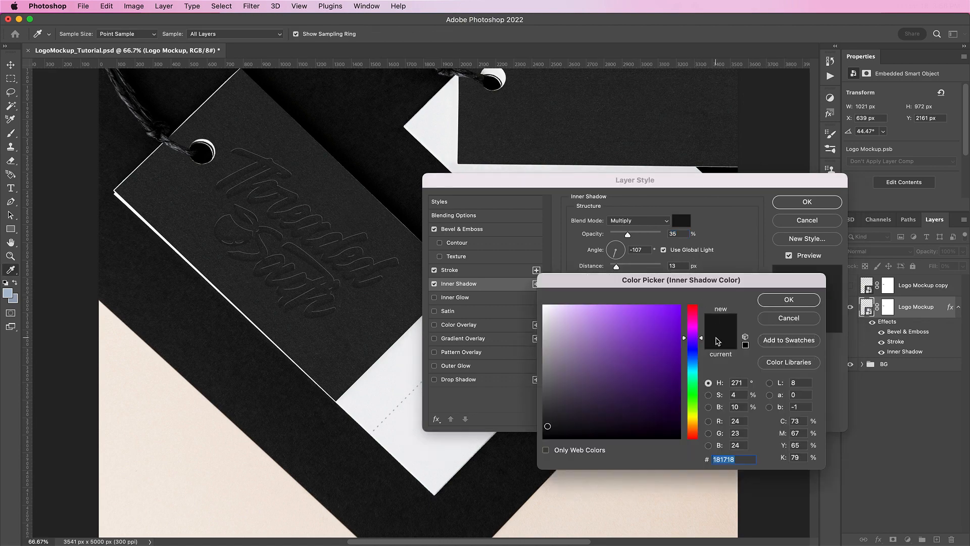
type("231")
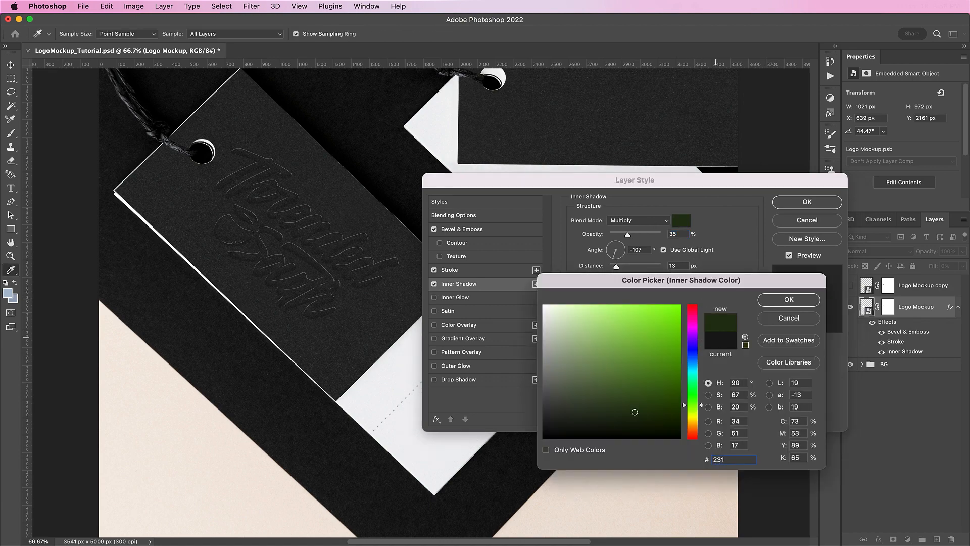
type("f20")
key("Return")
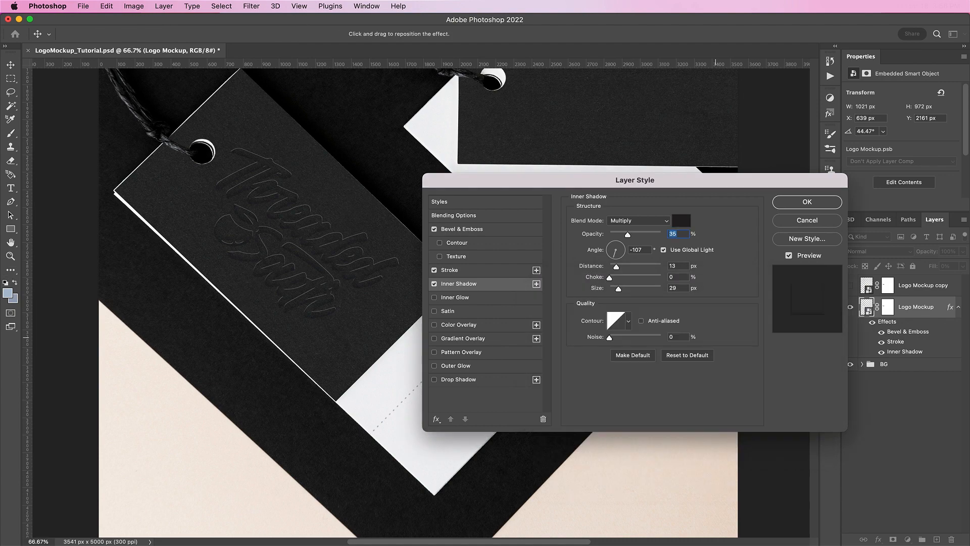
type("72")
left_click(628, 325)
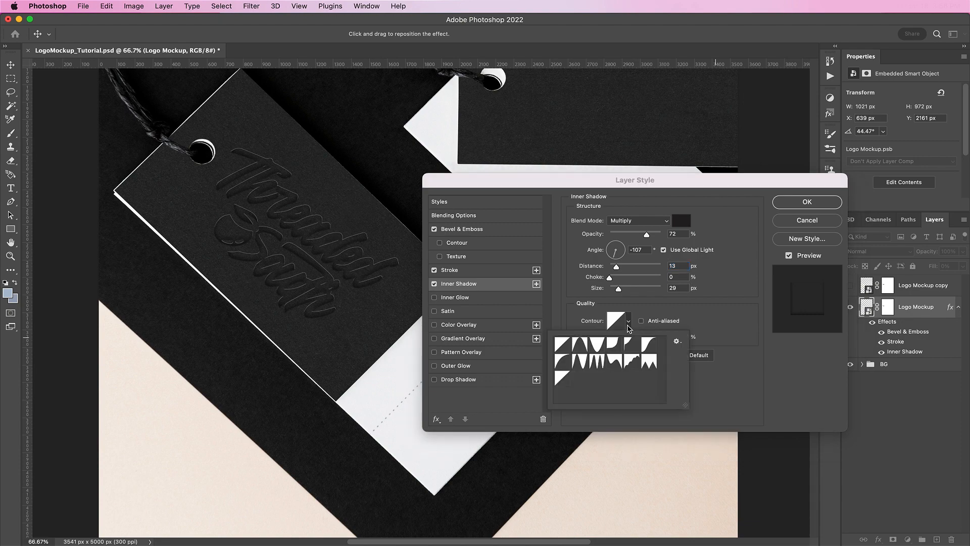
left_click(630, 344)
left_click(721, 333)
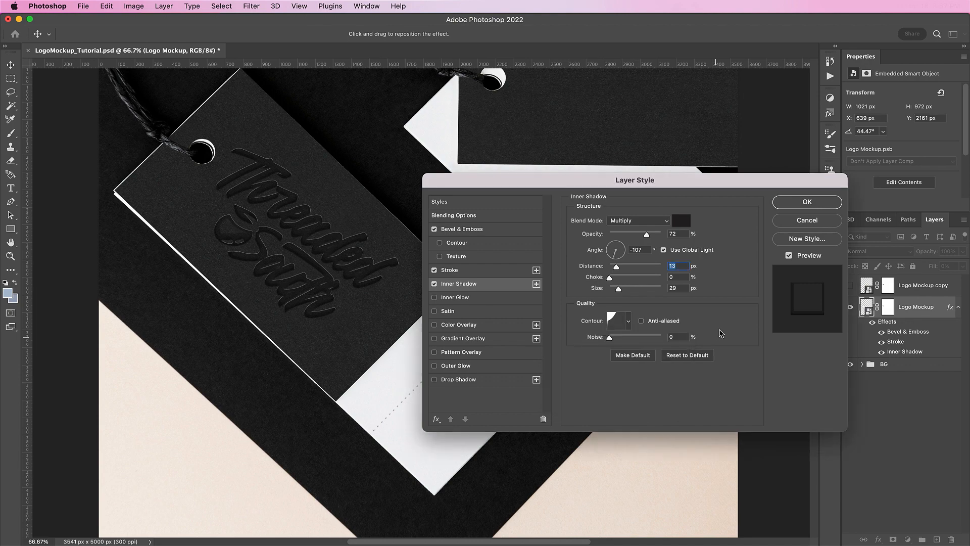
Step: Add an Inner Glow effect in Hard Mix mode with white ffffff color and the fourth preset contour
left_click(468, 299)
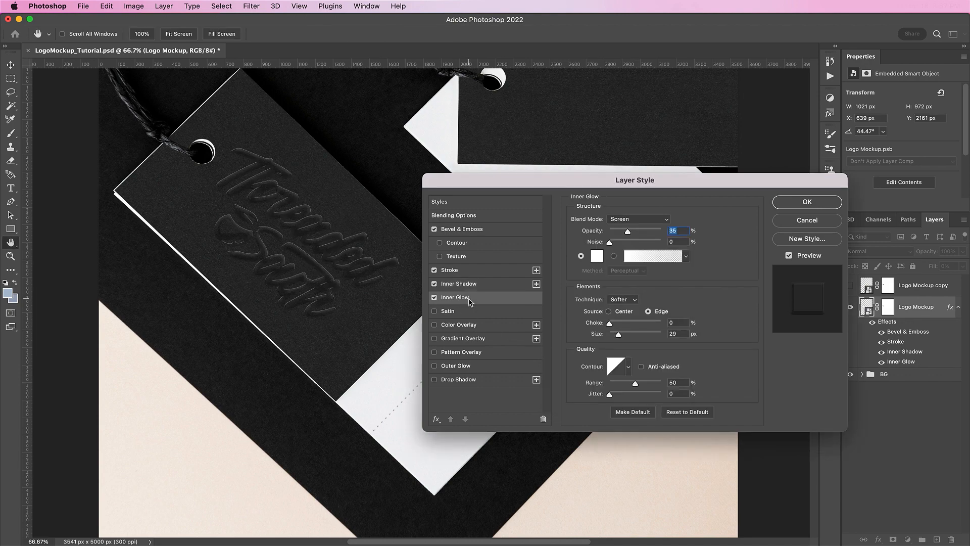
left_click(626, 219)
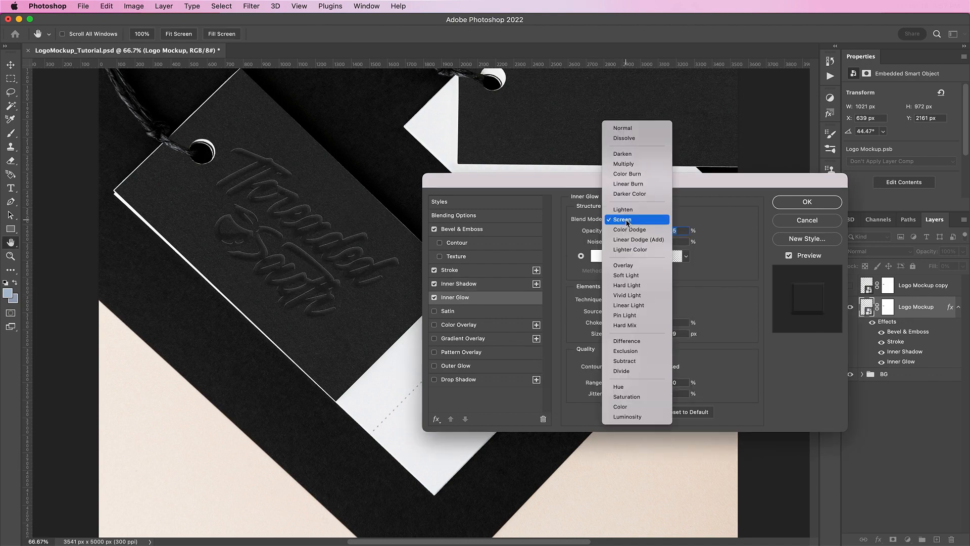
left_click(640, 325)
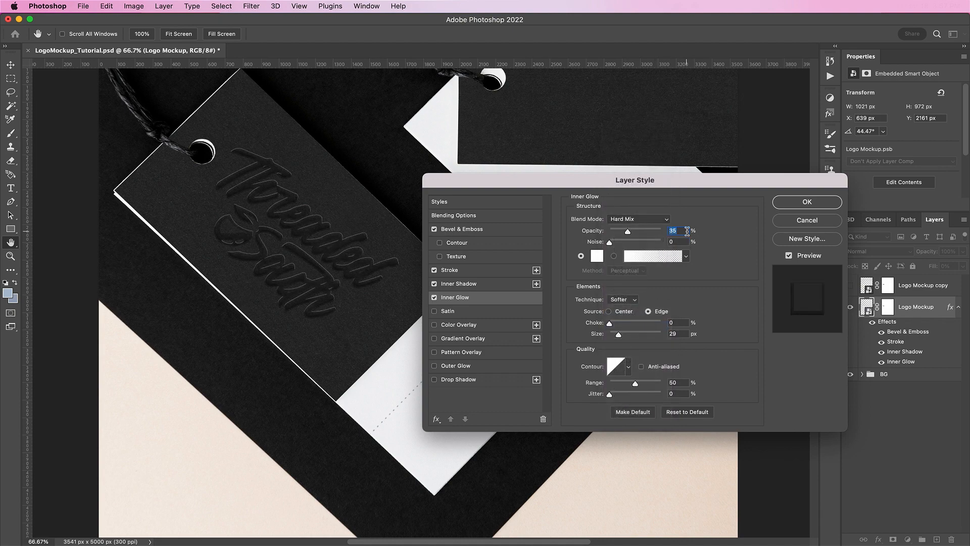
left_click(598, 257)
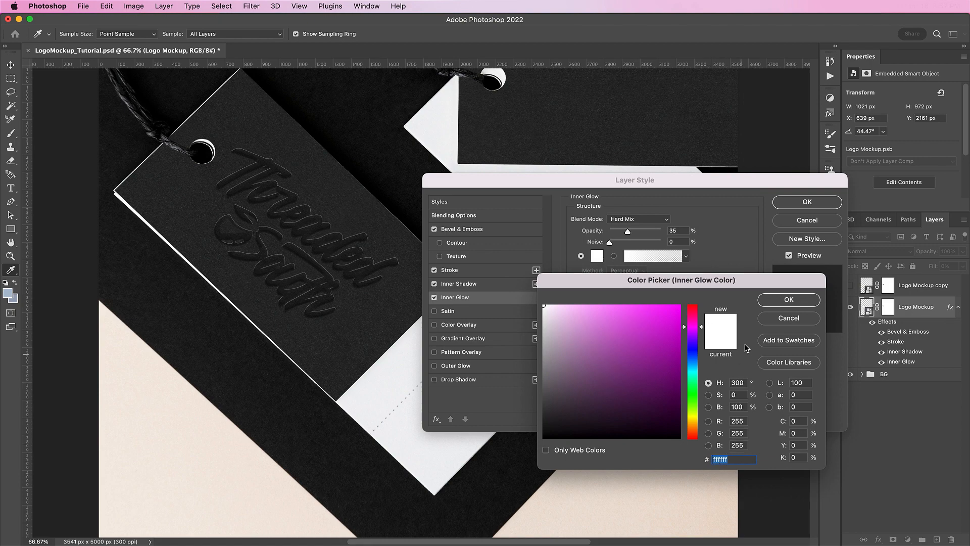
left_click(770, 302)
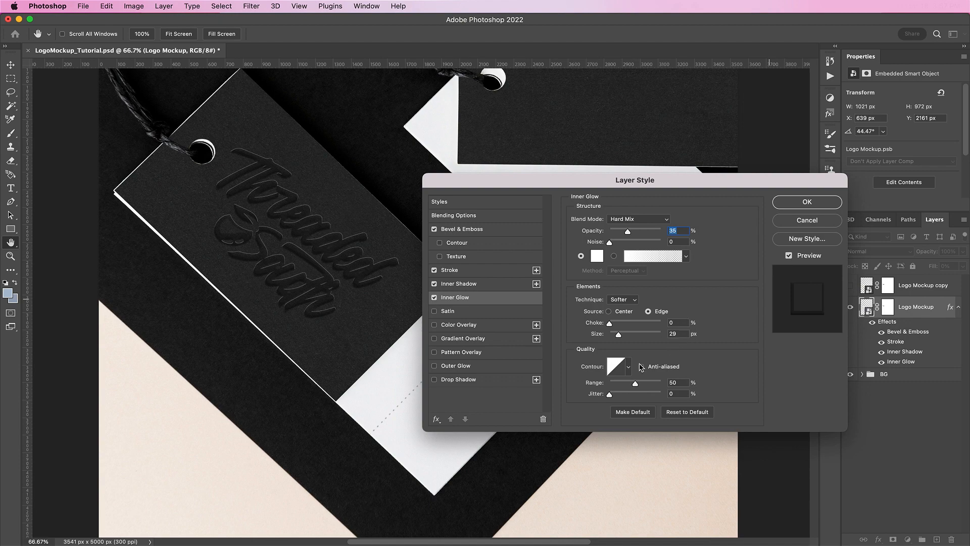
left_click(628, 366)
left_click(614, 390)
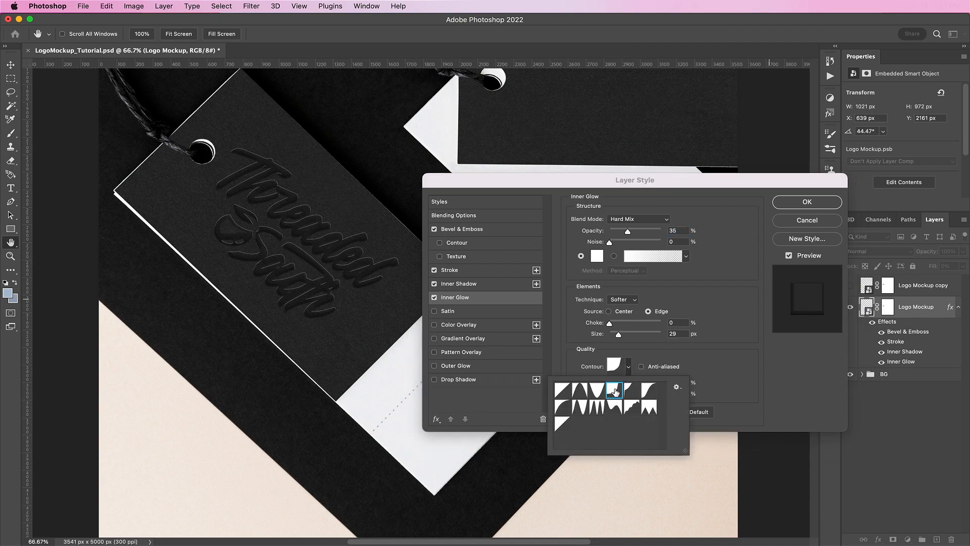
left_click(735, 367)
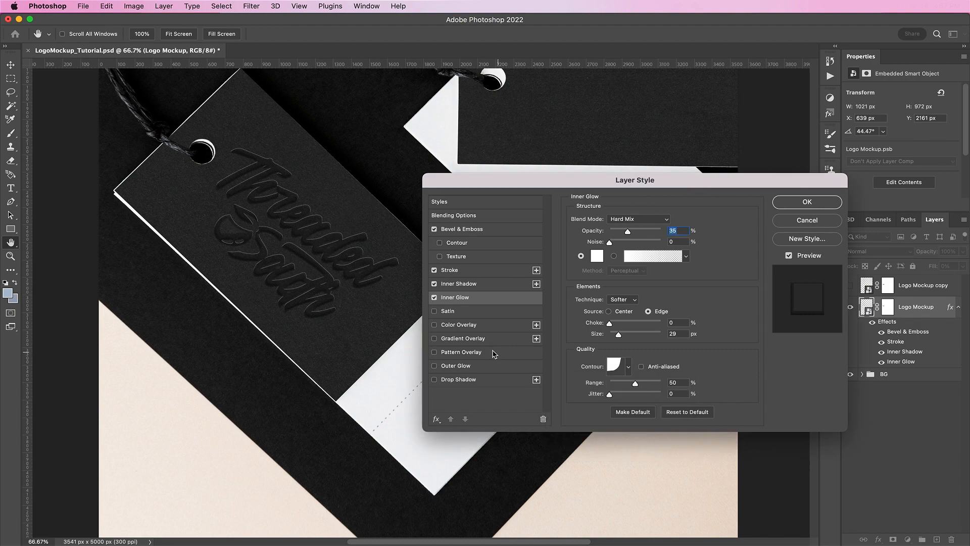
Step: Add a Color Overlay effect in Multiply mode with color 3c3c3c at 70% opacity
left_click(486, 325)
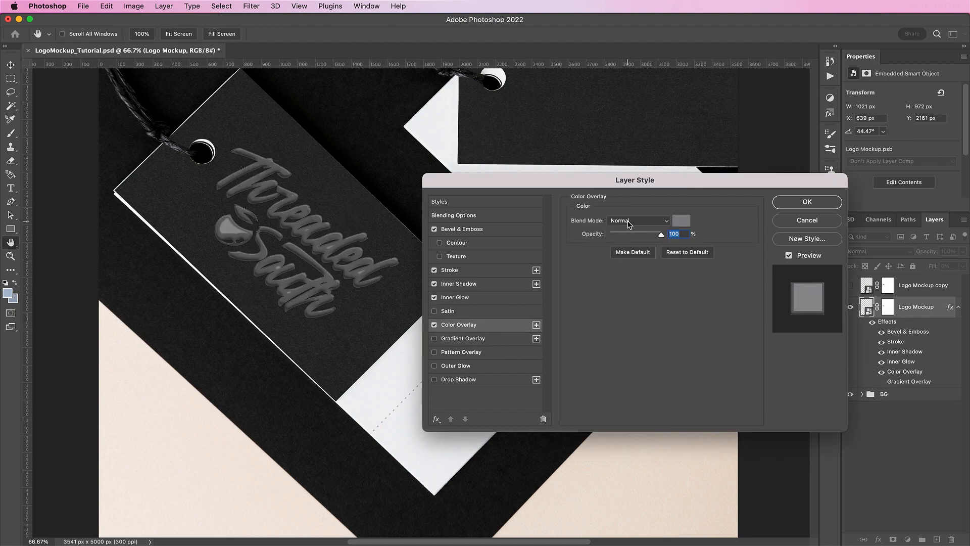
left_click(628, 222)
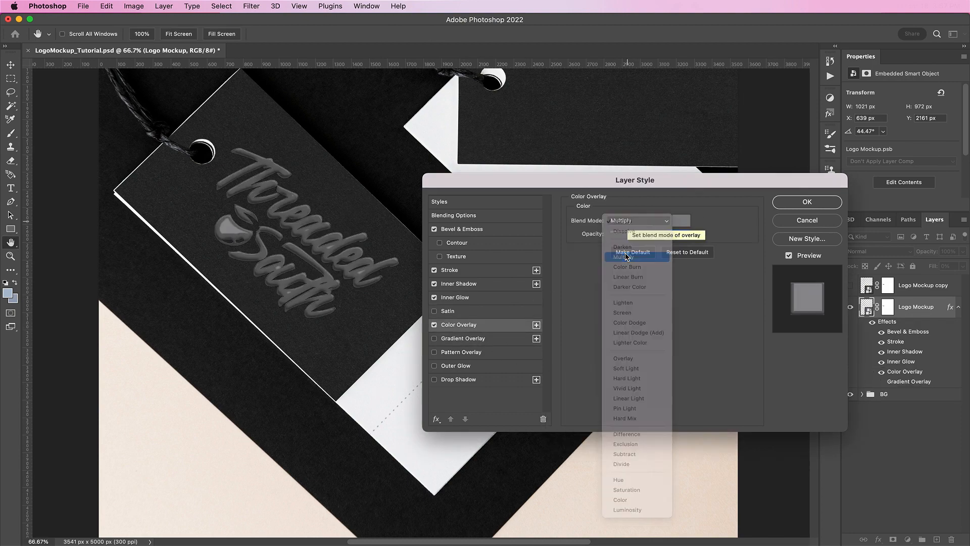
left_click(629, 256)
left_click(681, 221)
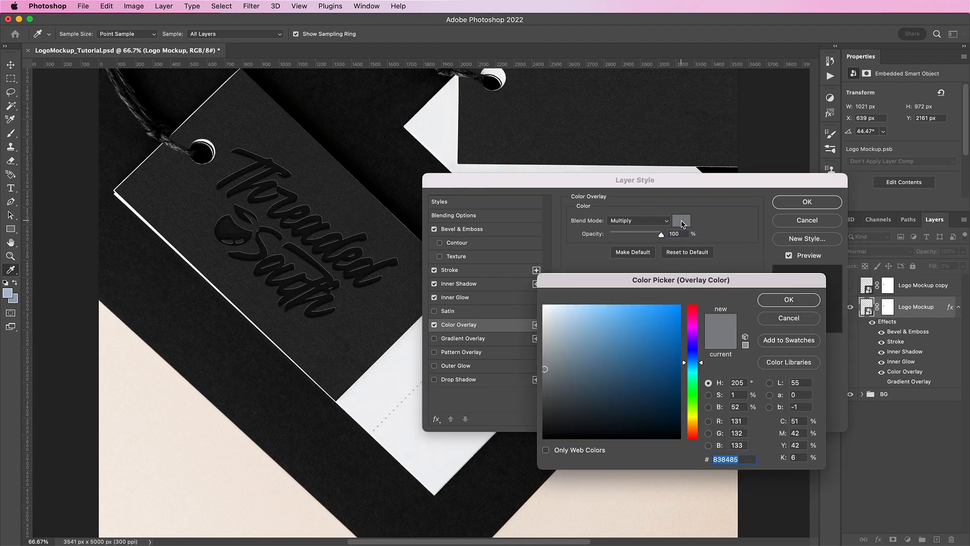
type("3c3c3c")
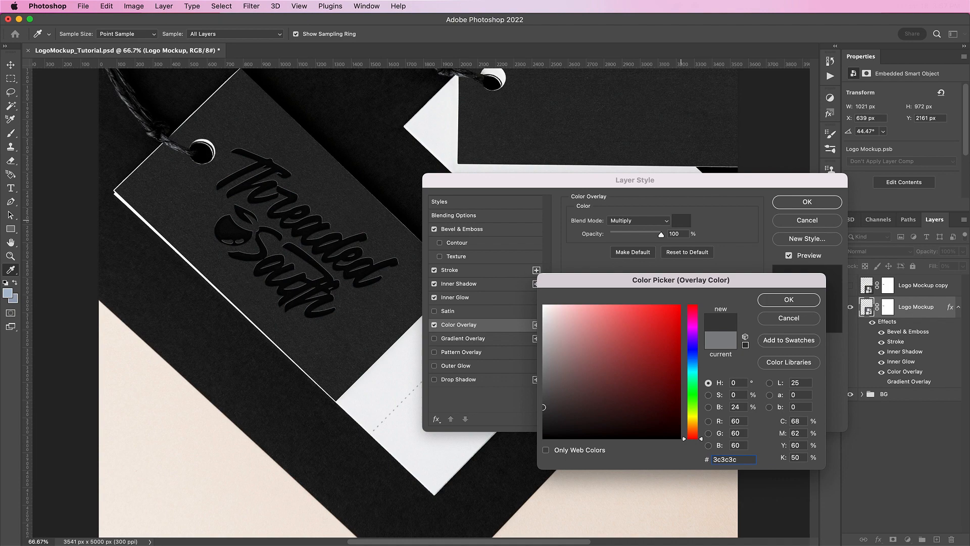
key("Return")
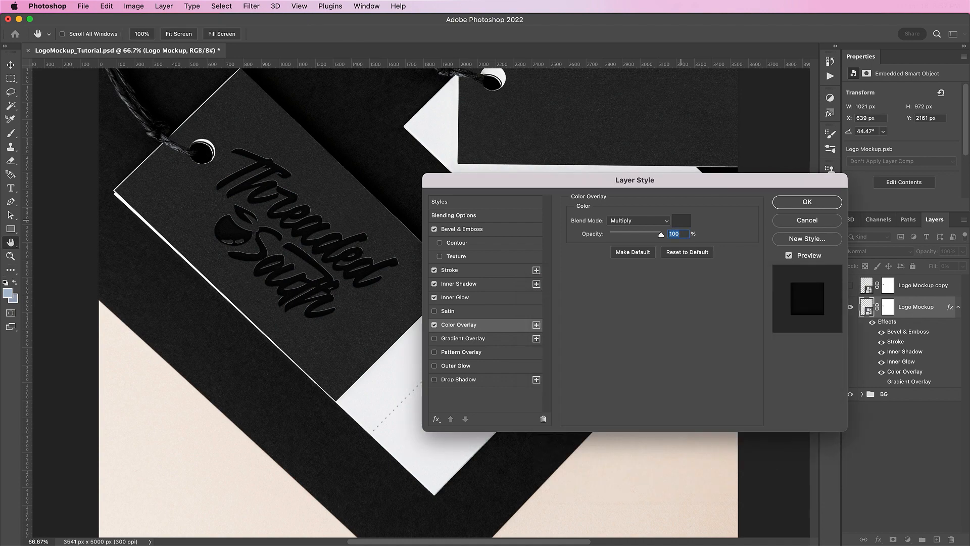
type("70")
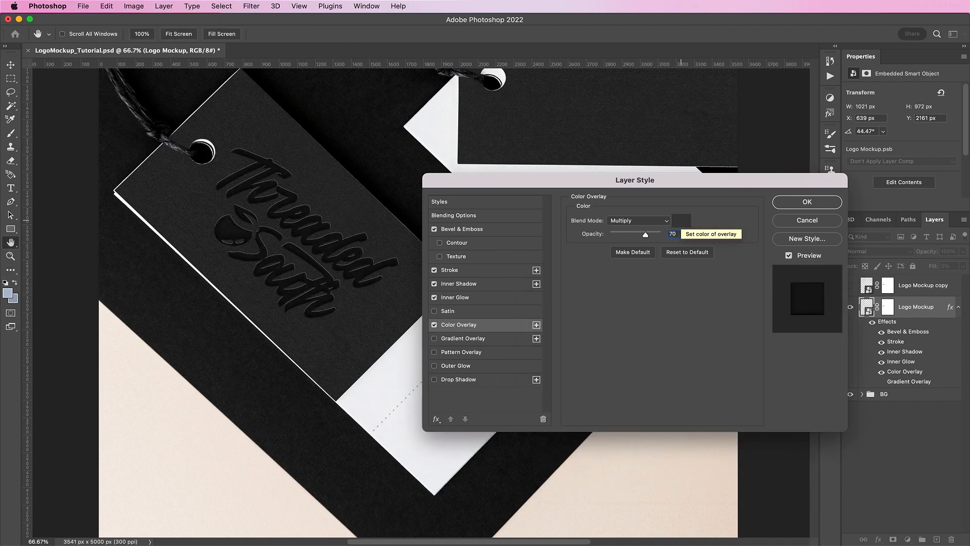
Step: Add a Gradient Overlay at 15% opacity and set the gradient's starting color stop to 4e4f4f
left_click(486, 338)
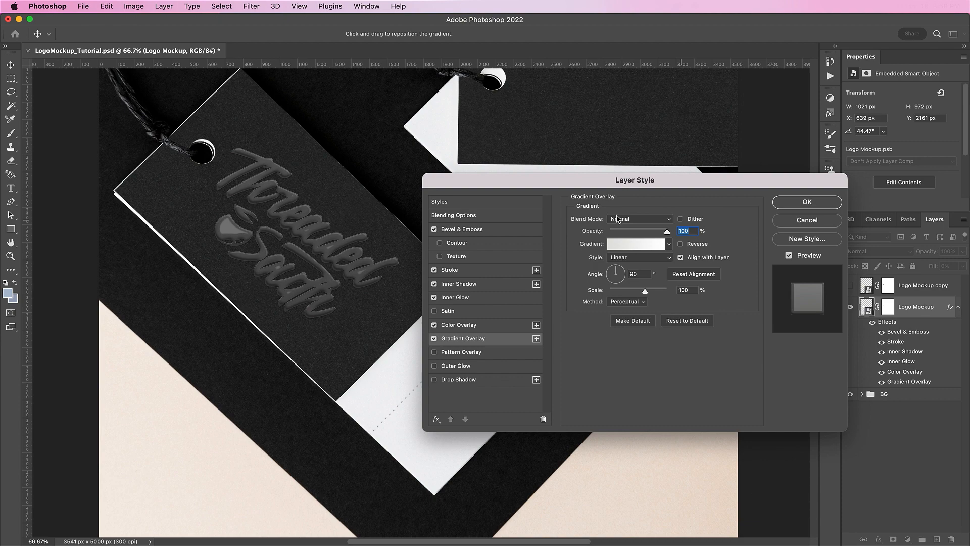
type("15")
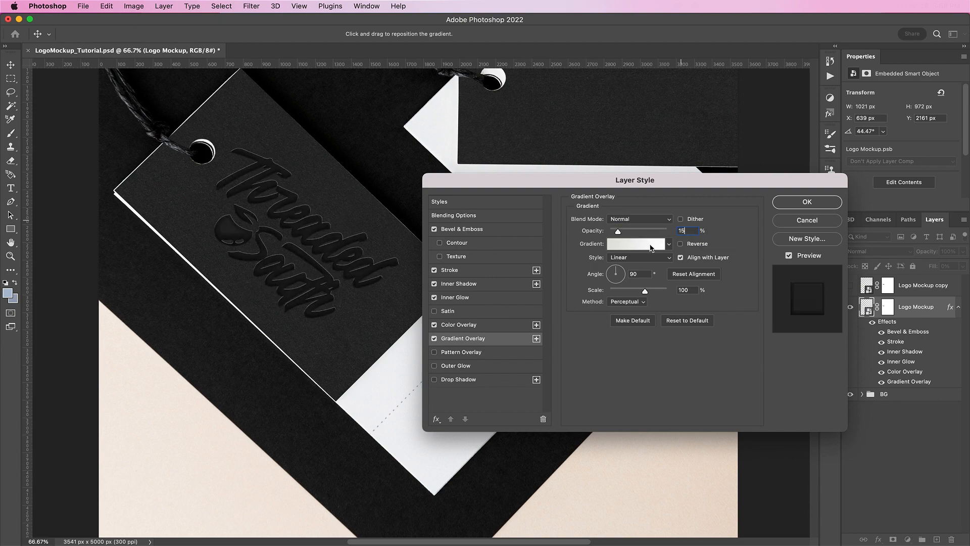
left_click(651, 248)
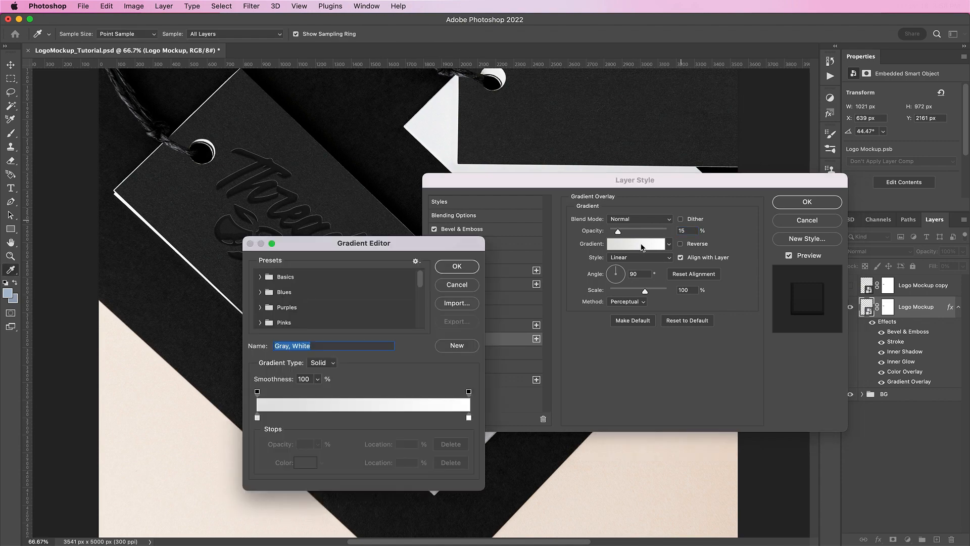
left_click(257, 419)
left_click(306, 463)
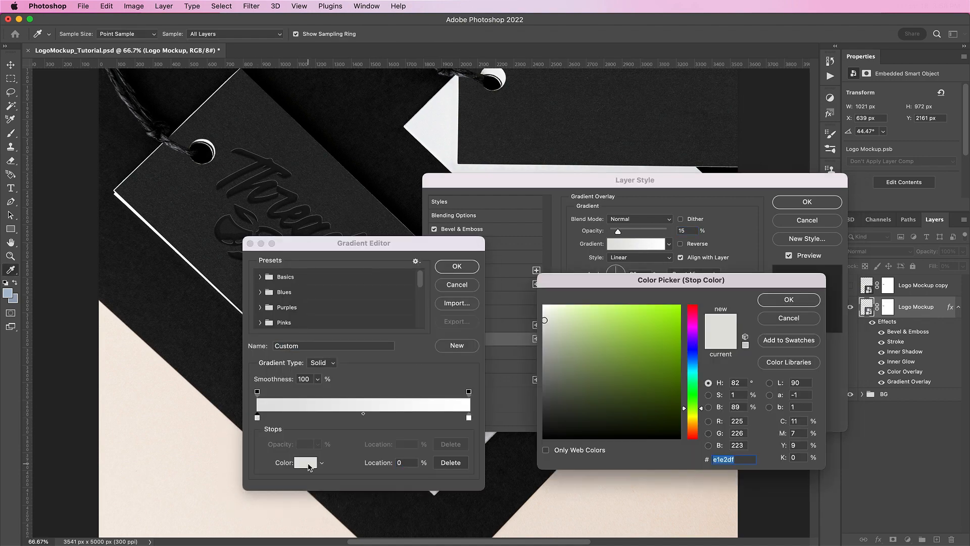
type("4e")
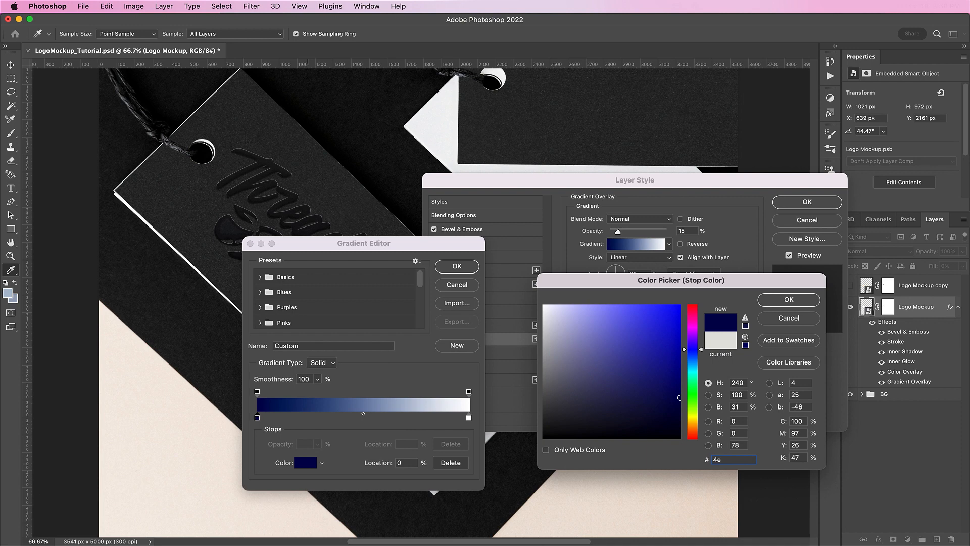
type("4f")
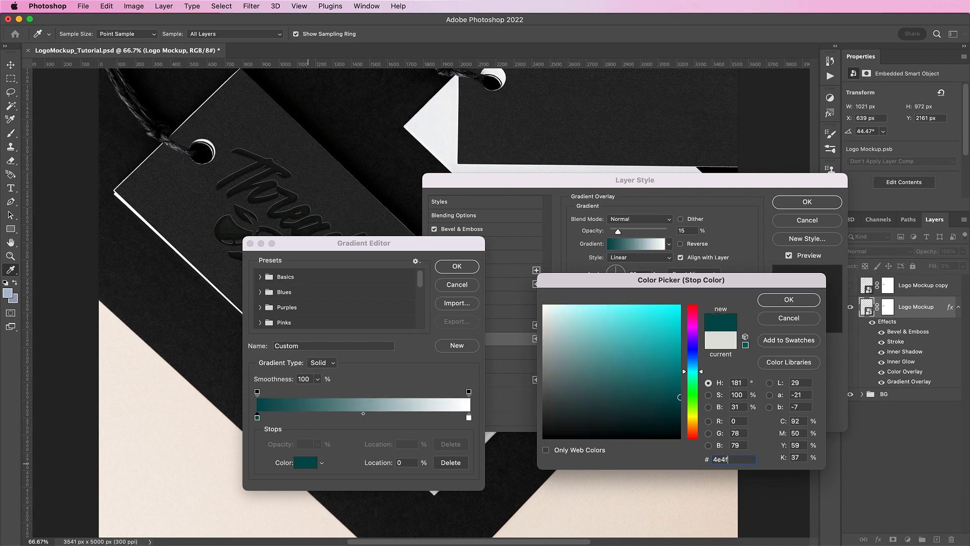
type("4f")
key("Return")
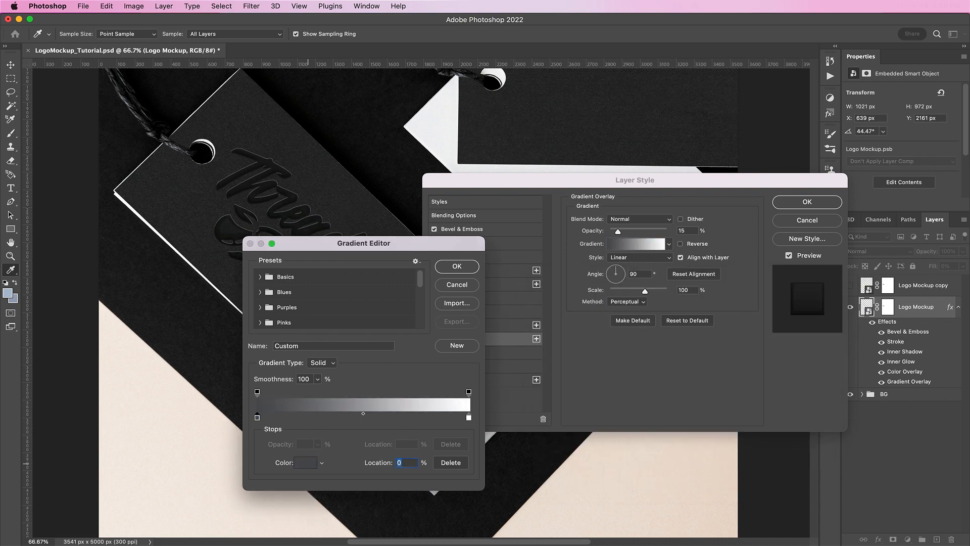
Step: Keep the gradient's end stop white ffffff, accept the gradient and set its angle to 45°
left_click(468, 418)
left_click(303, 462)
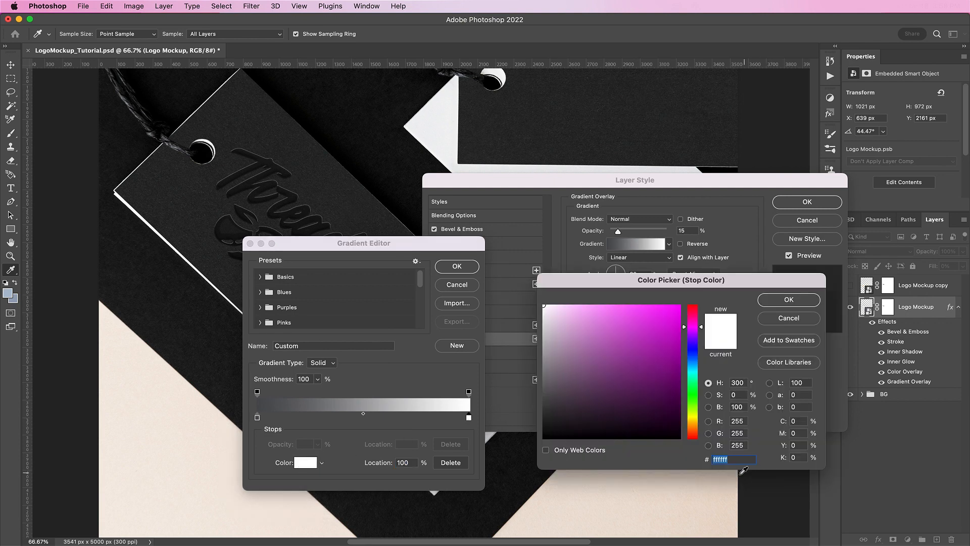
key("Return")
key("Return")
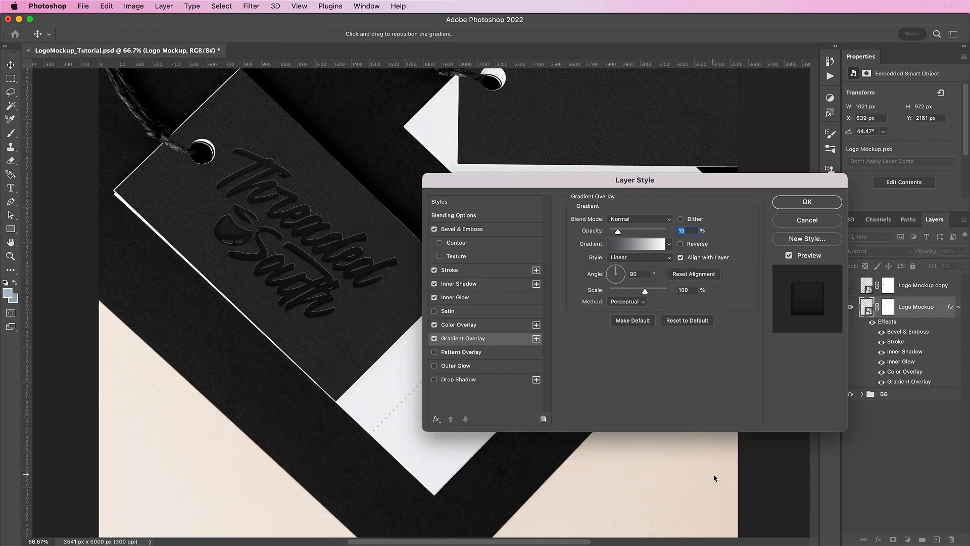
left_click(639, 275)
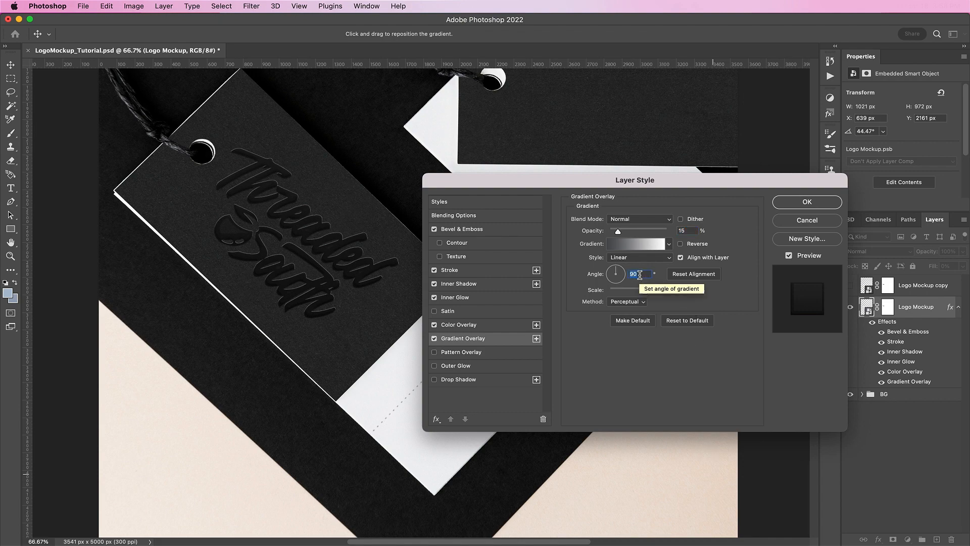
type("45")
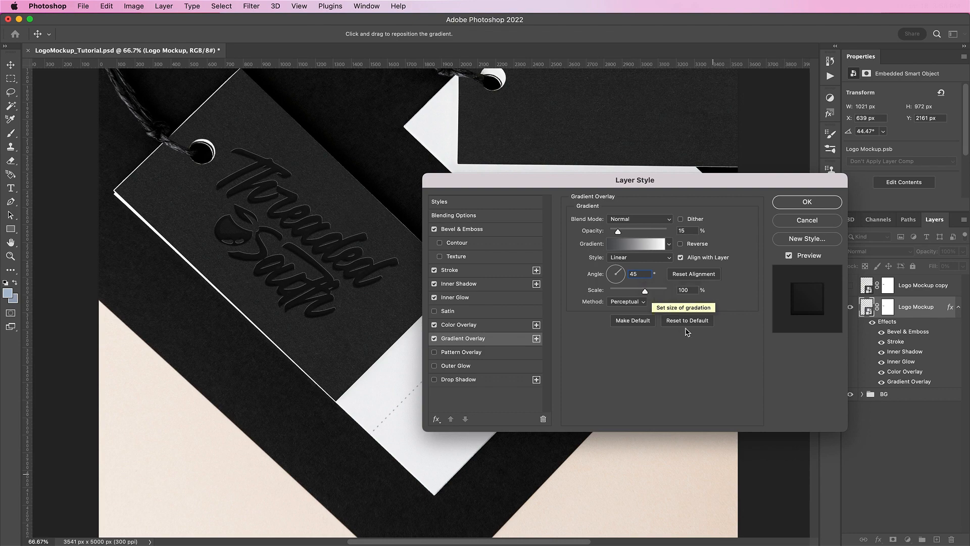
Step: Add a Drop Shadow effect in black at 93% opacity
left_click(468, 379)
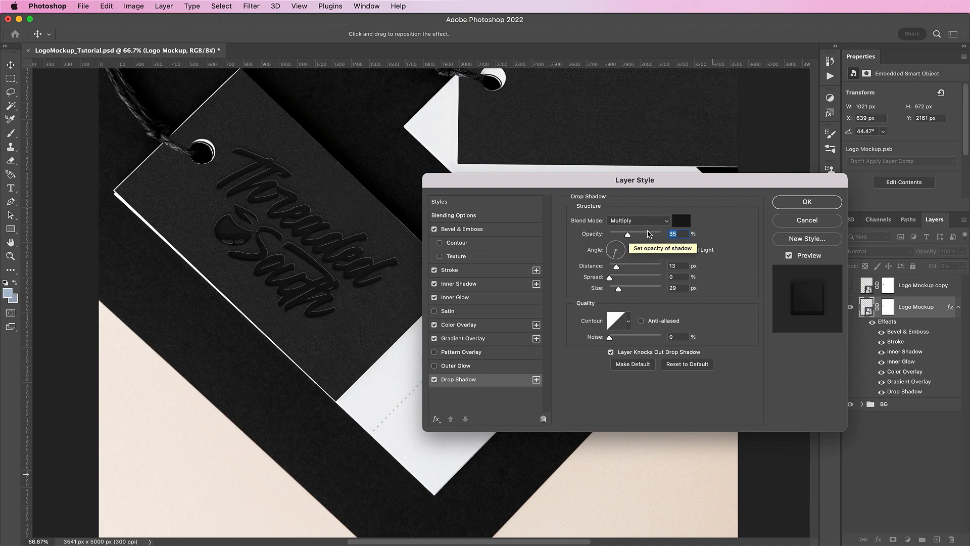
left_click(686, 221)
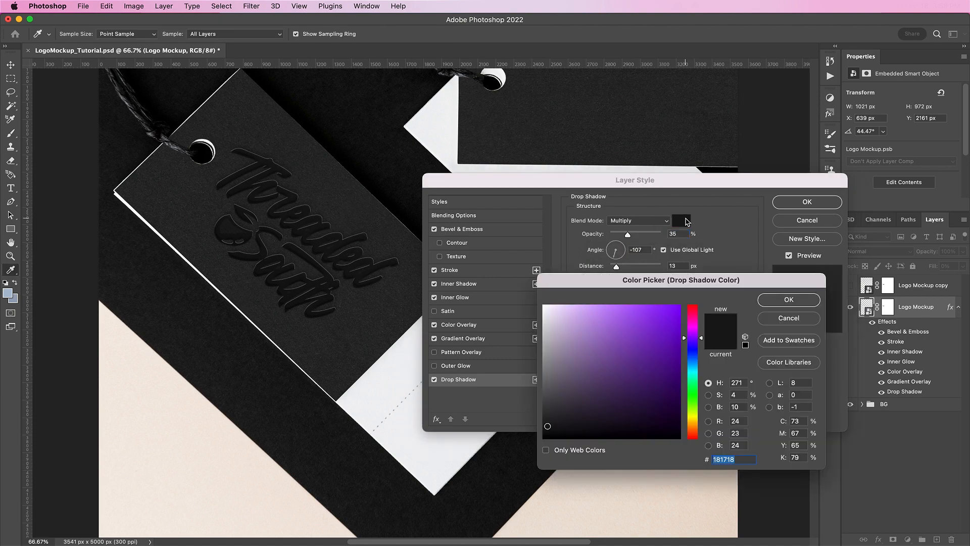
type("000000")
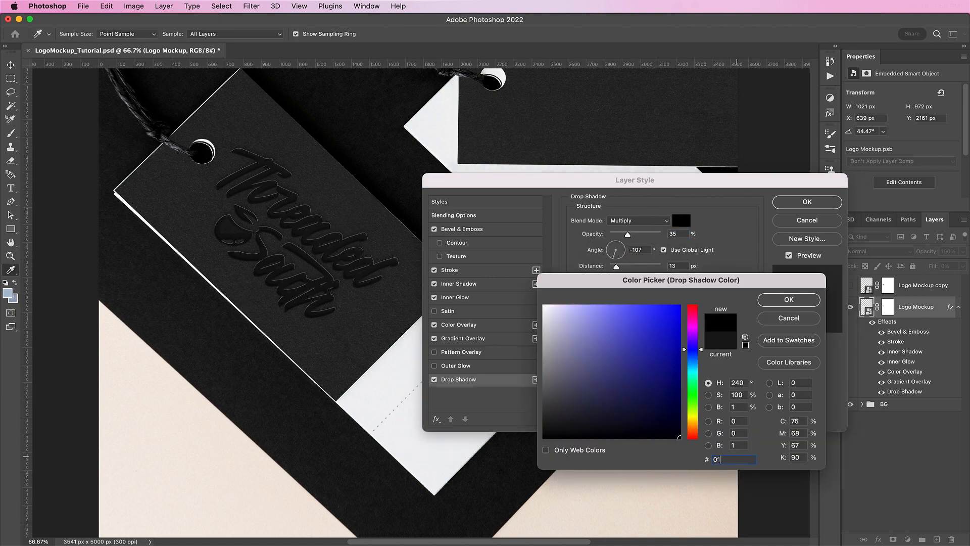
key("Return")
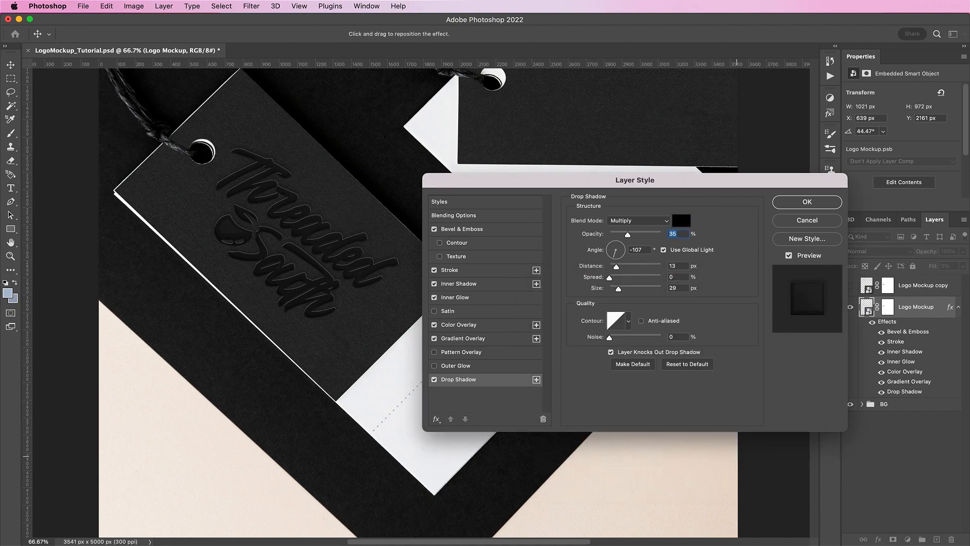
type("93")
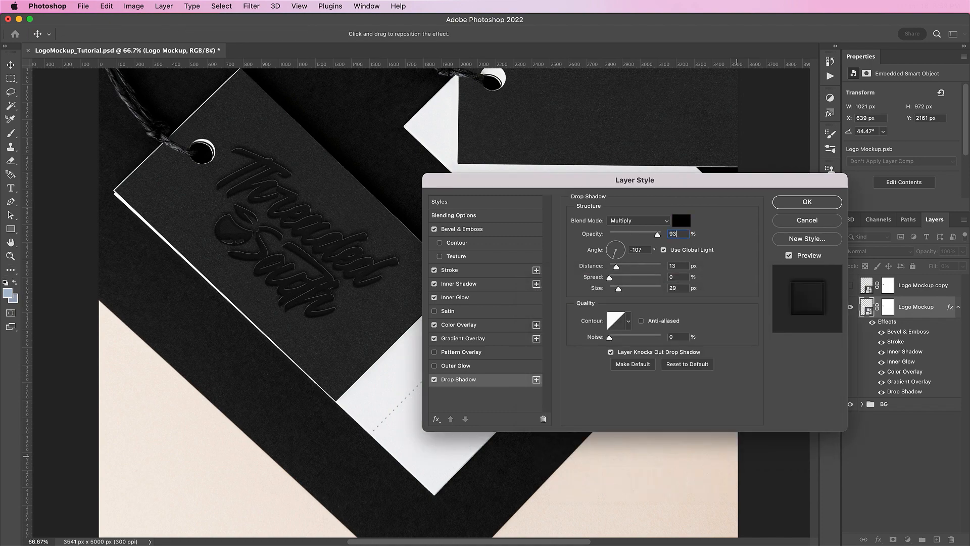
Step: Turn off global light for the Drop Shadow and set its angle to 45°, distance to 10 px and size to 9 px
left_click(664, 249)
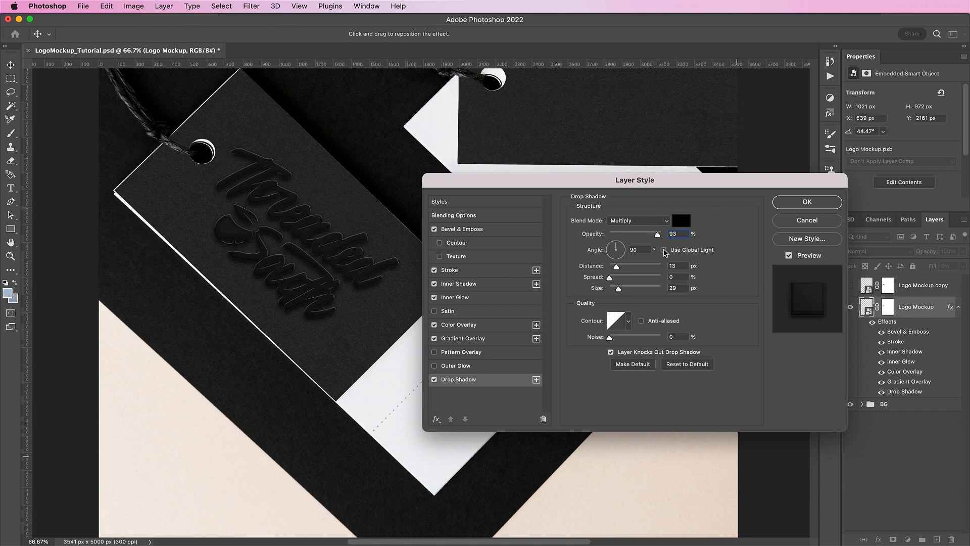
double_click(643, 251)
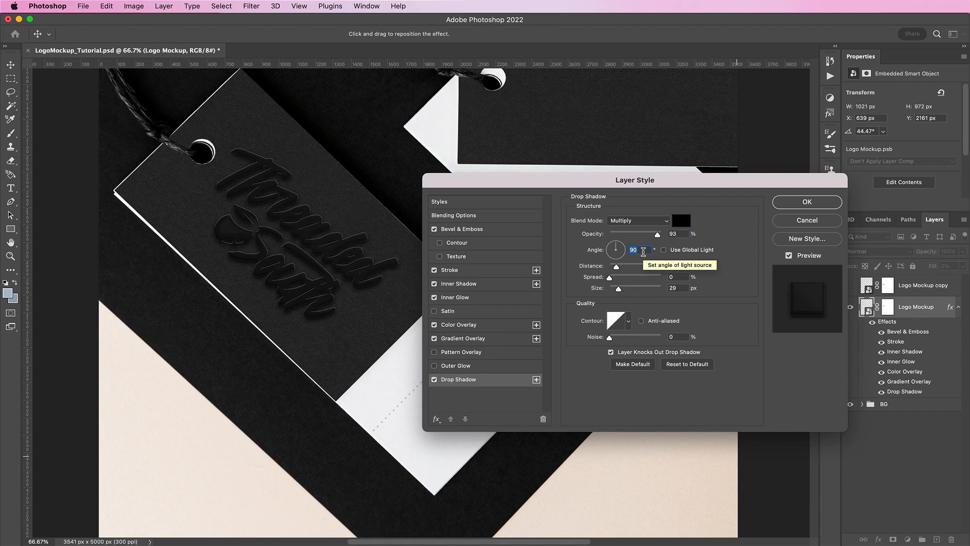
type("45")
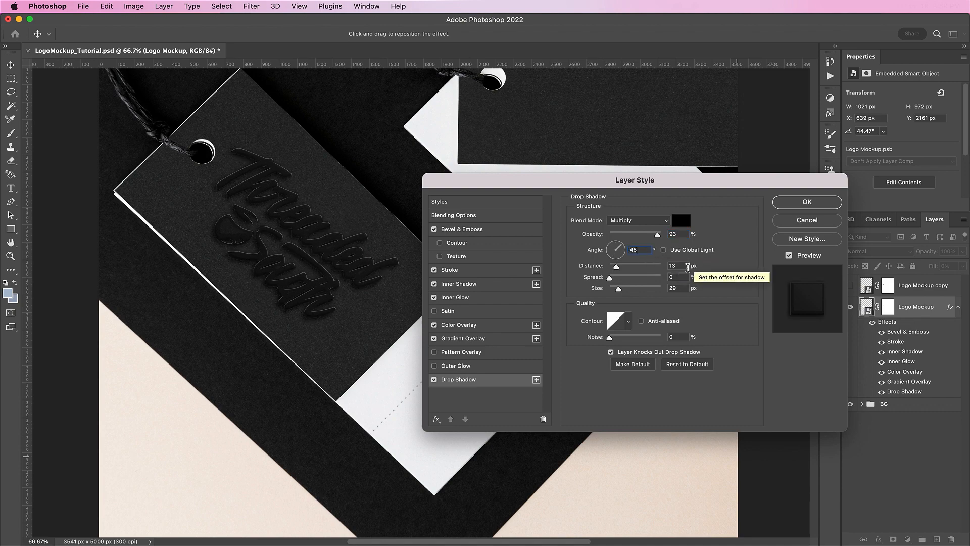
double_click(682, 266)
type("10")
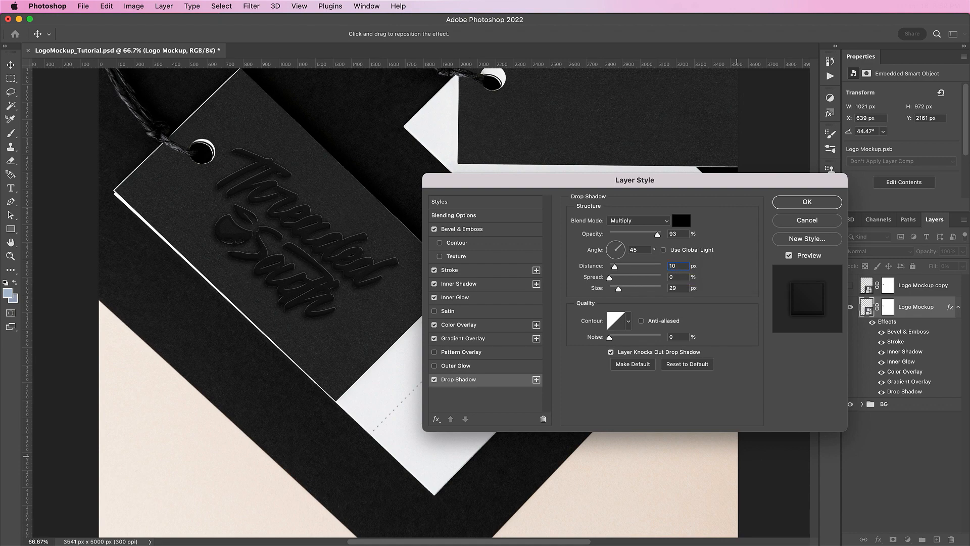
double_click(682, 288)
type("9")
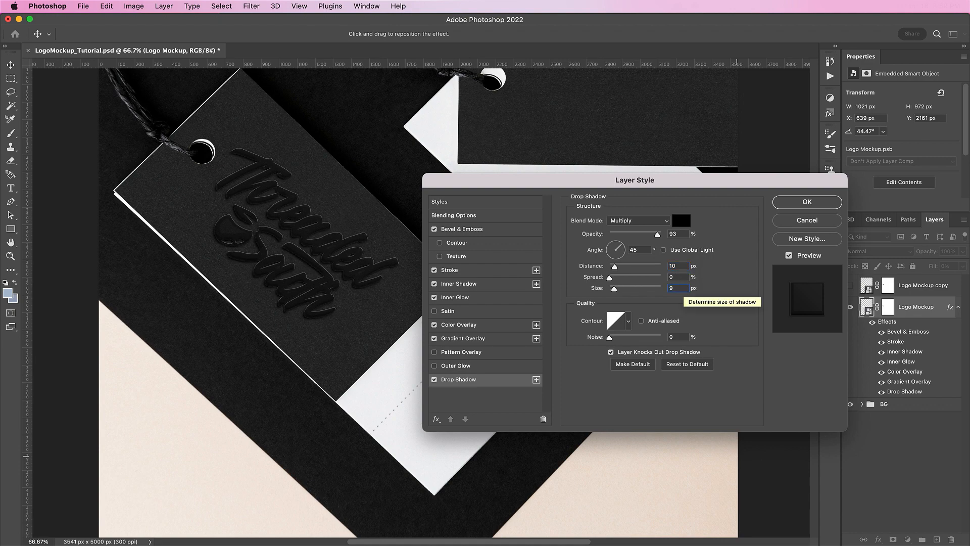
Step: Give the Drop Shadow the S-shaped contour and accept the Logo Mockup layer's effects
left_click(628, 321)
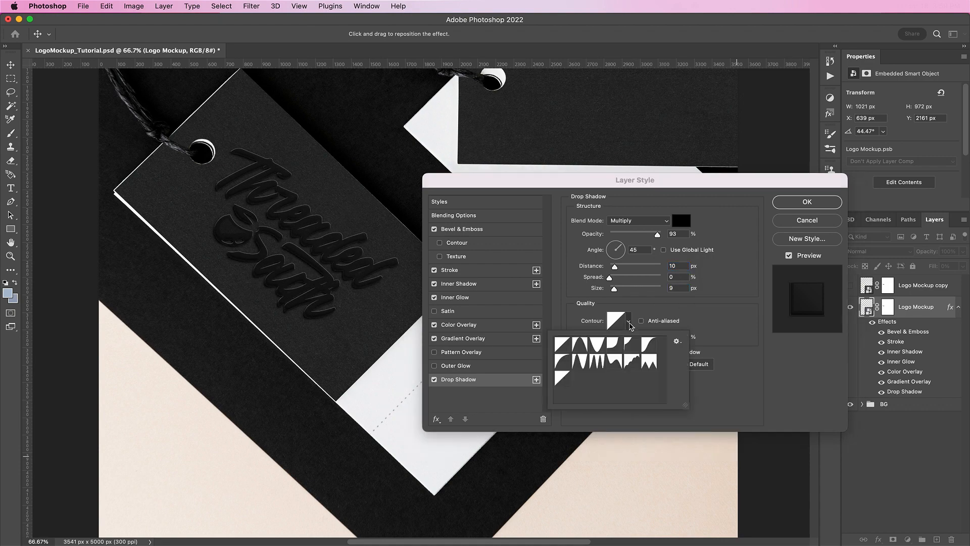
left_click(649, 345)
left_click(721, 325)
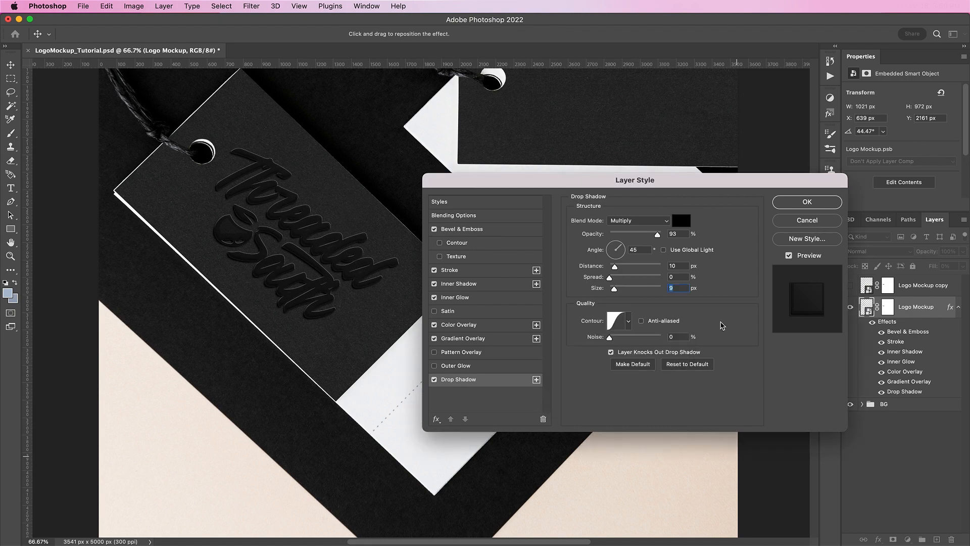
left_click(783, 203)
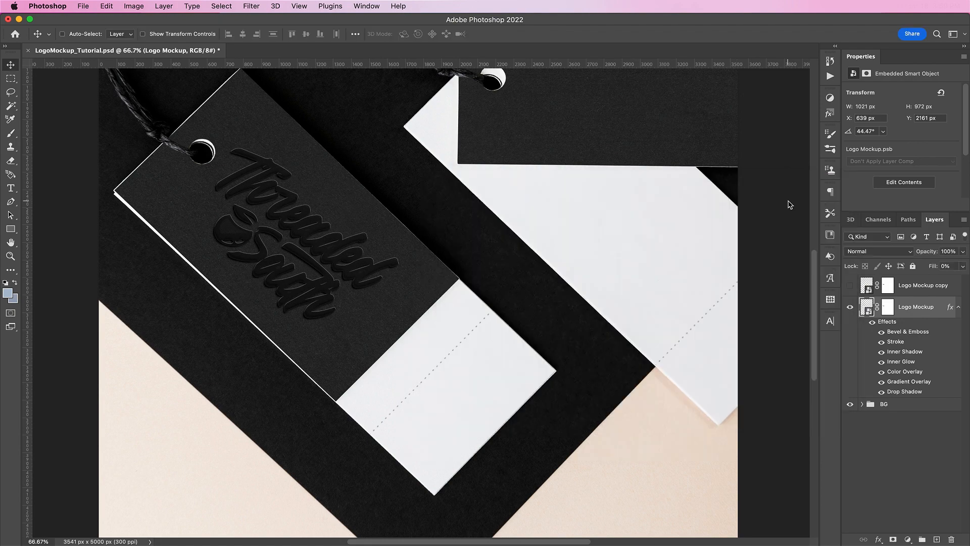
Step: Show the Logo Mockup copy layer and set its opacity to 25%
left_click(924, 286)
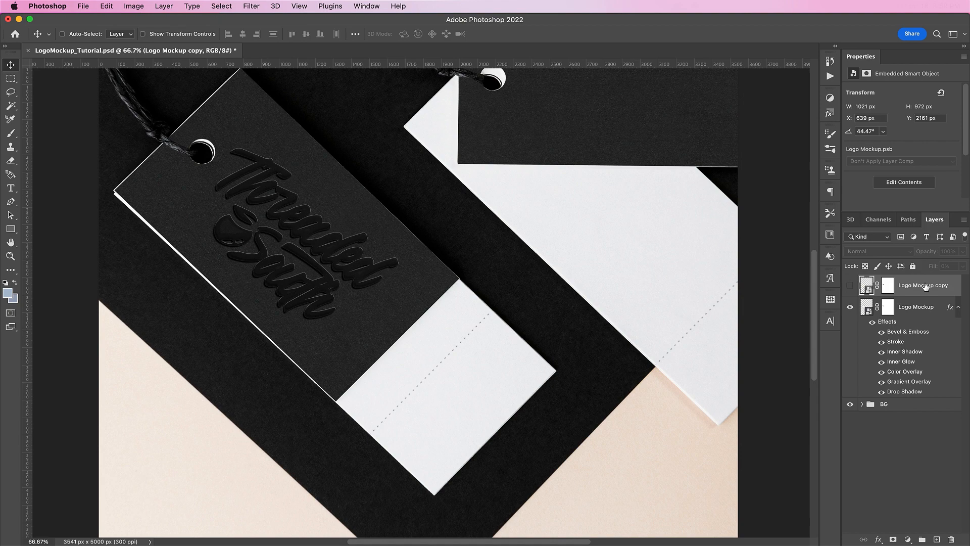
left_click(849, 286)
left_click(948, 251)
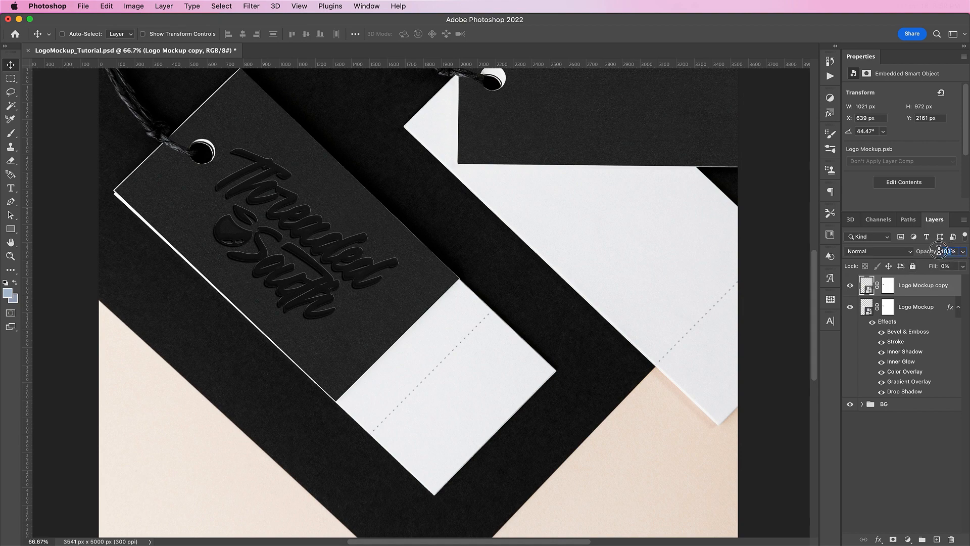
type("25")
key("Return")
Step: Add a Bevel & Emboss effect to Logo Mockup copy with depth 1000%, size 24 px and soften 2 px
double_click(952, 292)
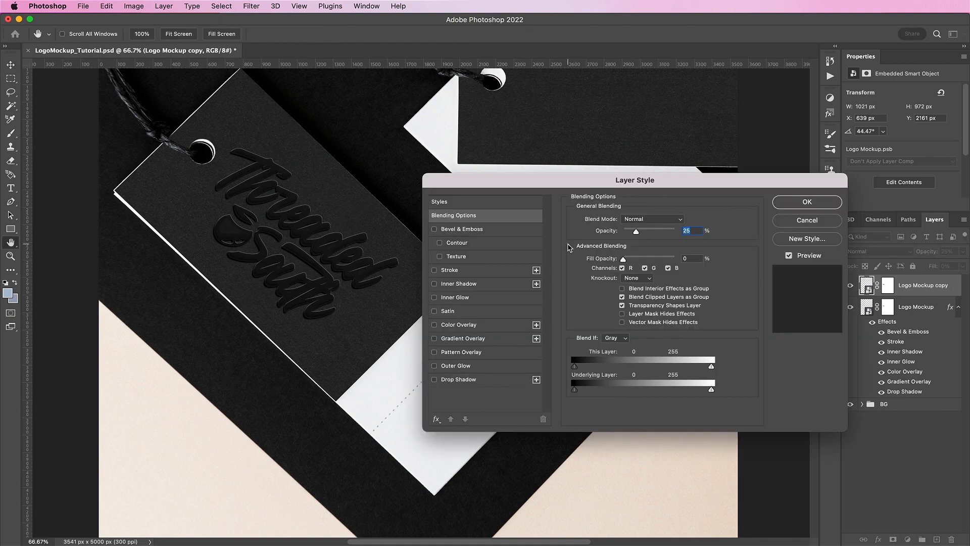
left_click(492, 229)
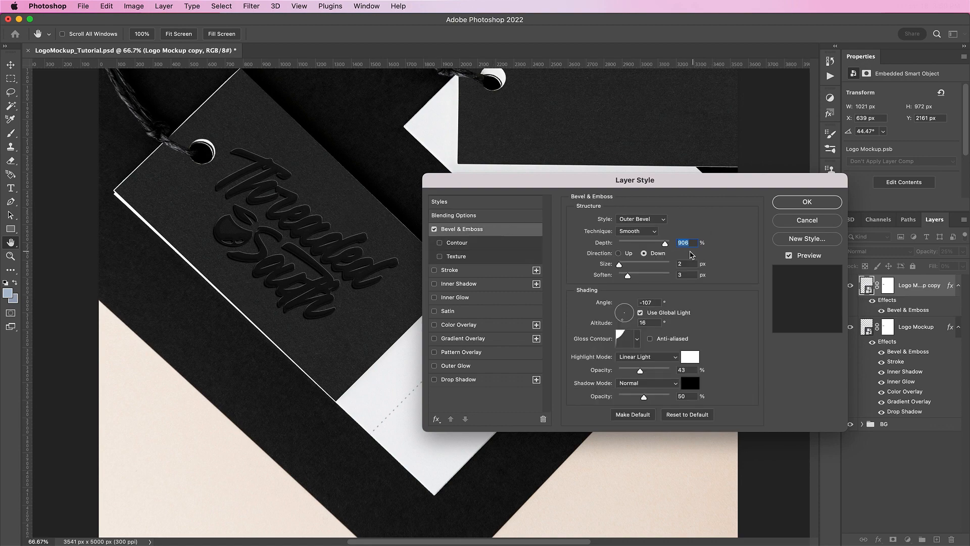
type("1000")
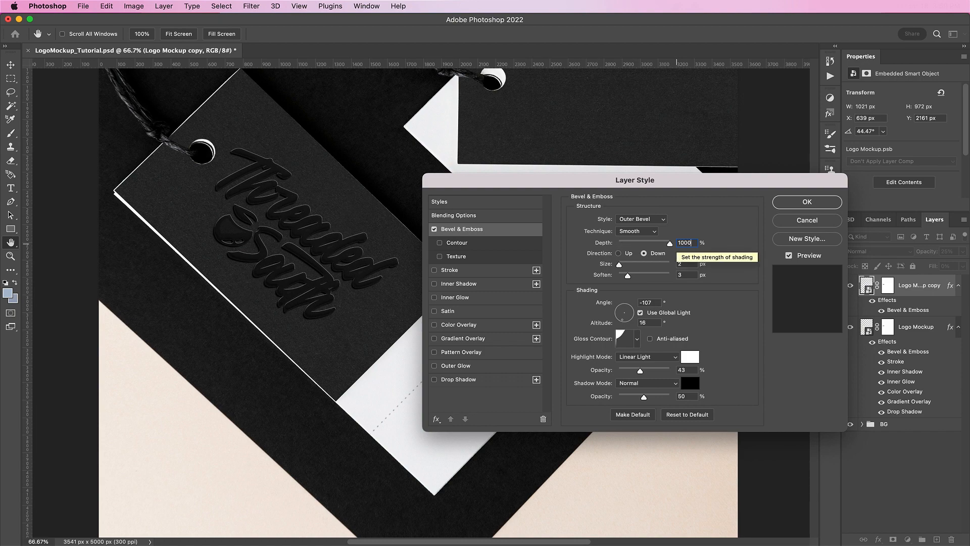
key("Tab")
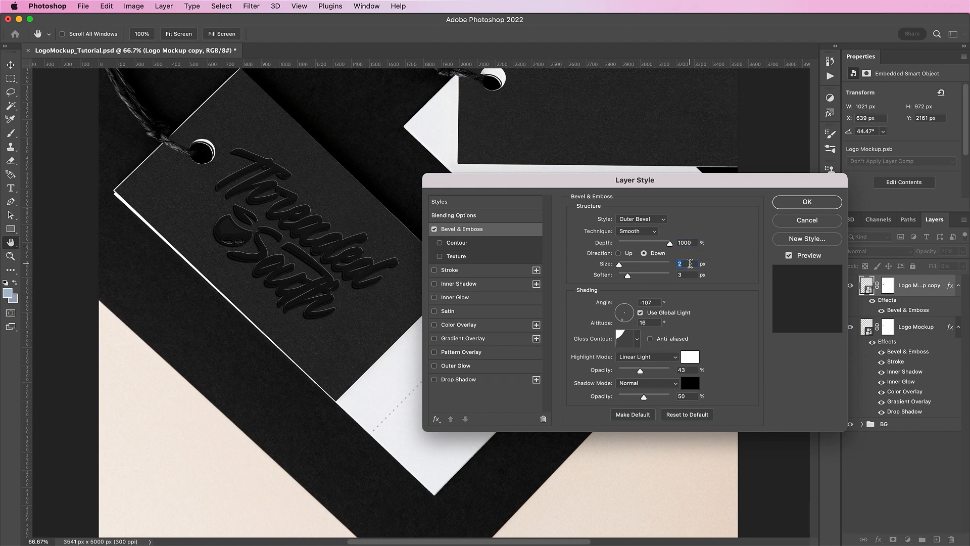
type("24")
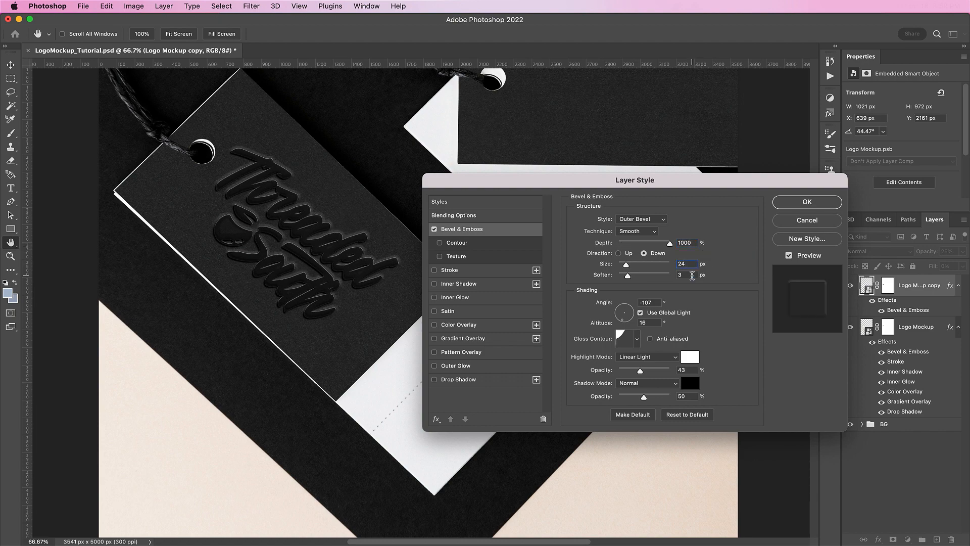
type("2")
Step: Set the bevel's gloss contour to the linear shape and its highlight mode to Linear Dodge (Add)
left_click(637, 339)
left_click(572, 364)
left_click(726, 330)
left_click(670, 357)
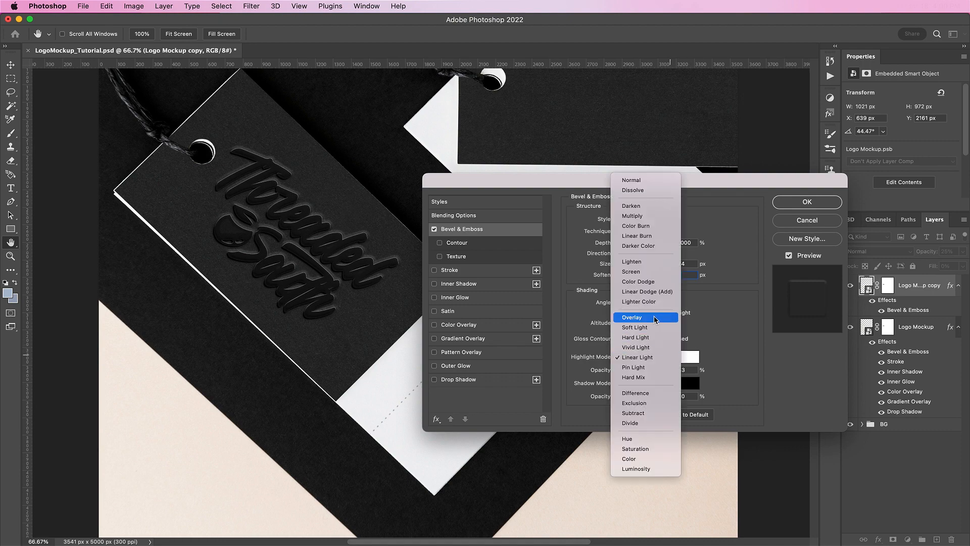
left_click(645, 292)
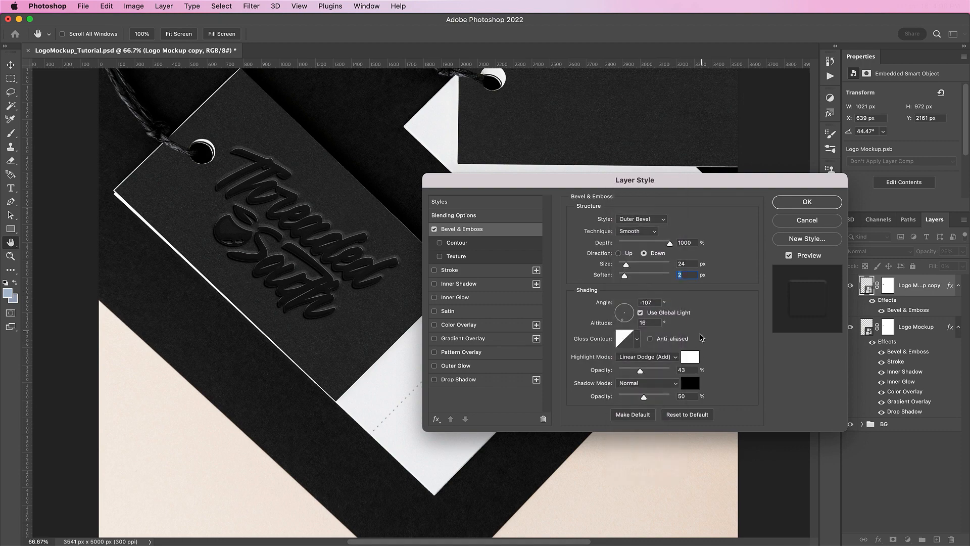
Step: Keep the bevel's highlight color white ffffff and set the highlight opacity to 28%
left_click(692, 359)
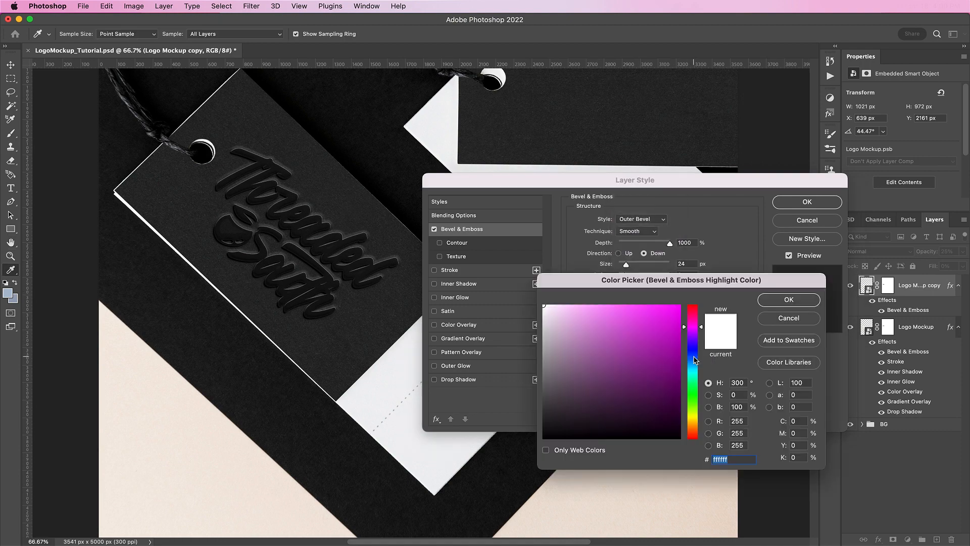
left_click(773, 302)
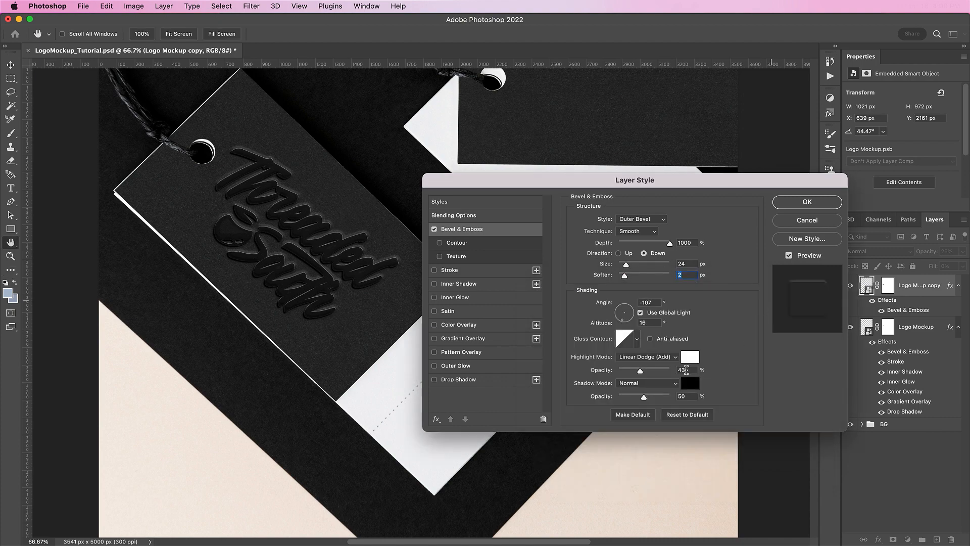
double_click(683, 369)
type("28")
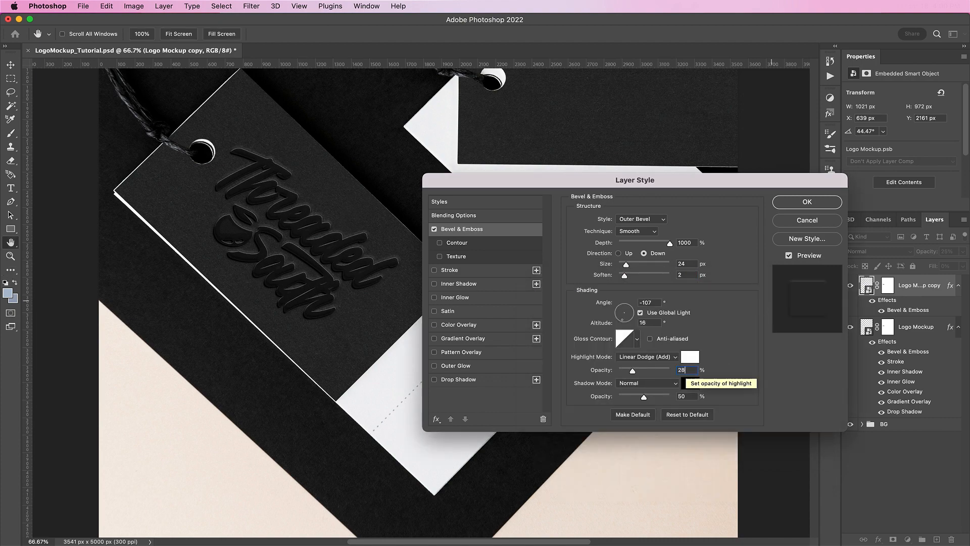
Step: Keep the bevel's shadow color black 000000 and raise the shadow opacity
left_click(688, 381)
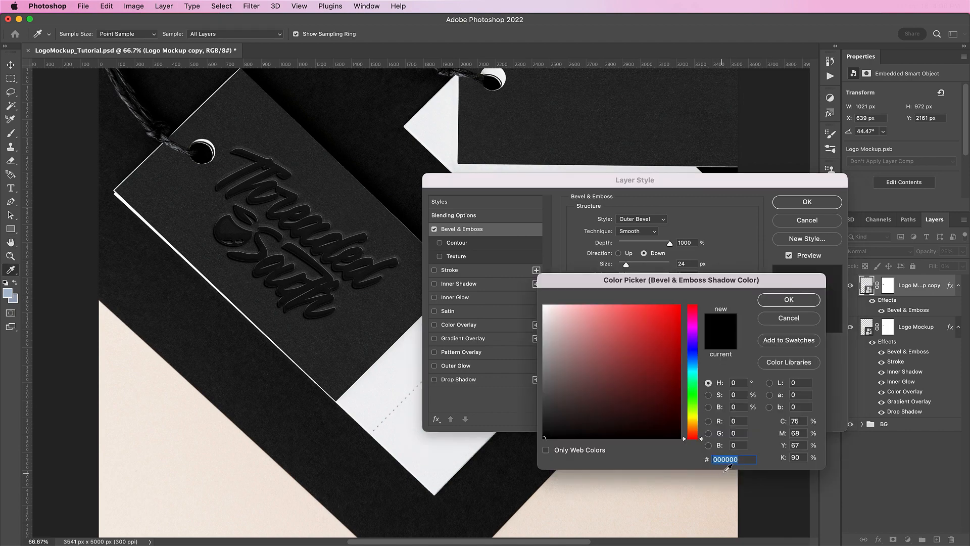
key("Return")
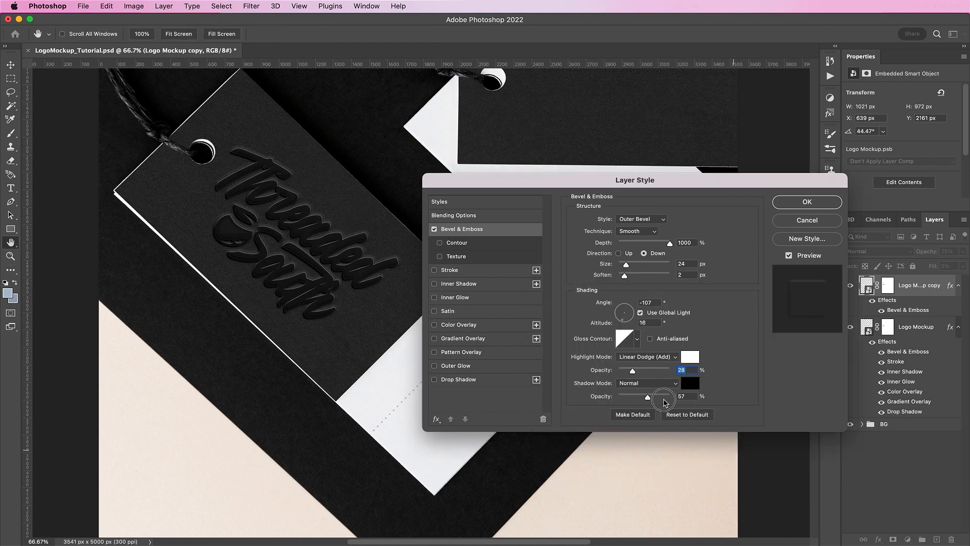
left_click_drag(663, 401, 700, 407)
Step: Add a 4 px inside Stroke effect in Normal mode with color 7f7e7e
left_click(478, 270)
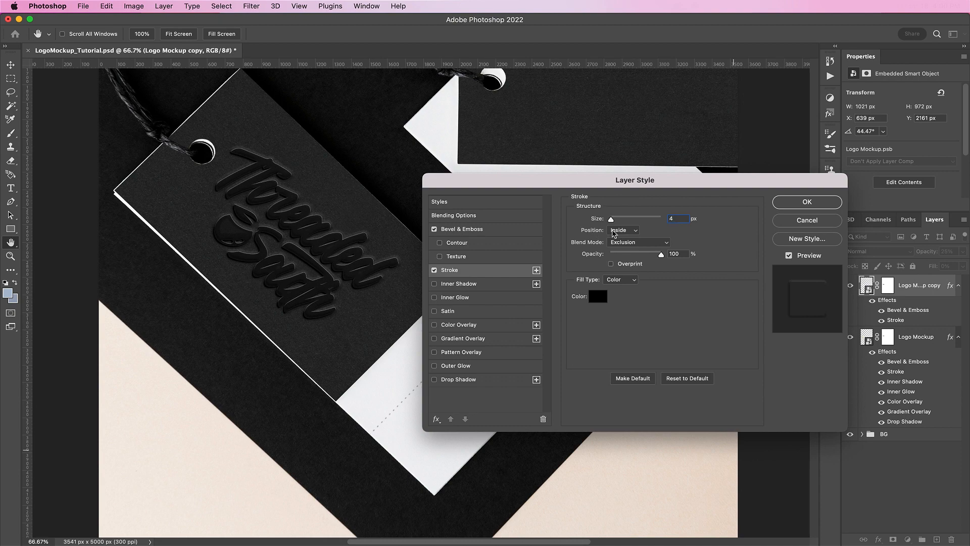
left_click(634, 244)
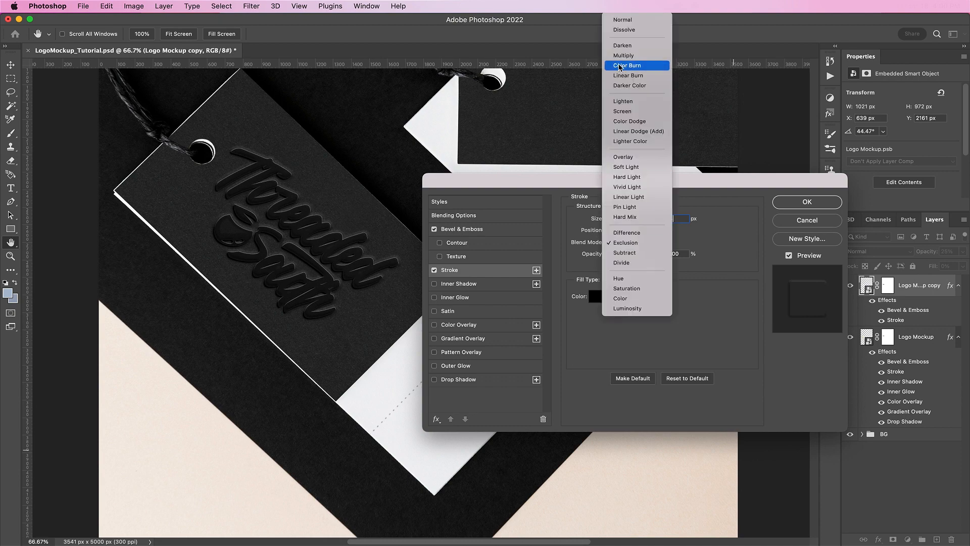
left_click(617, 20)
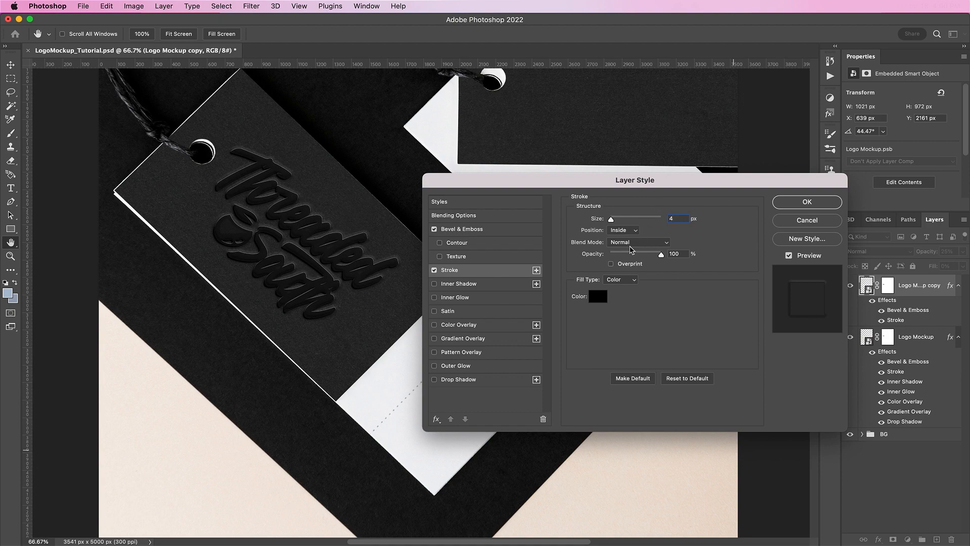
left_click(597, 296)
type("7")
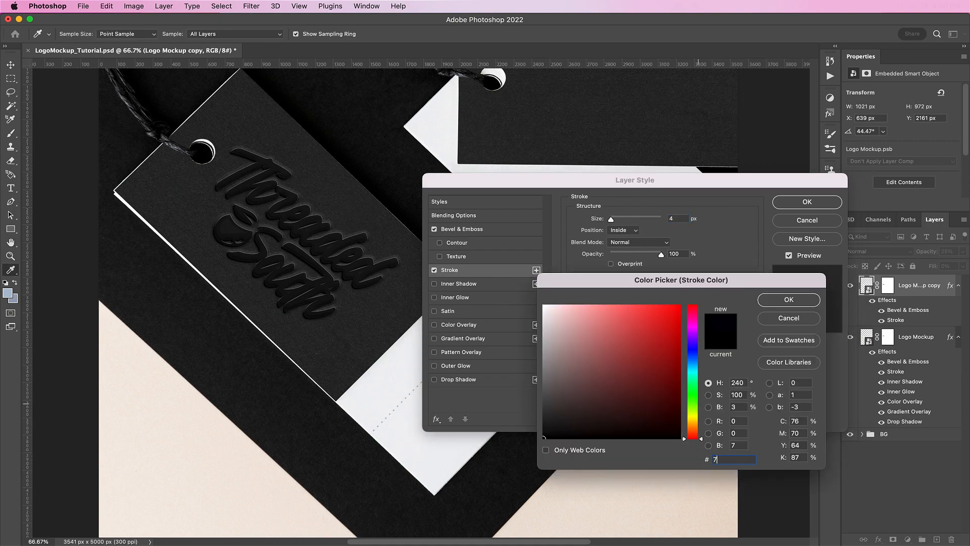
type("f7")
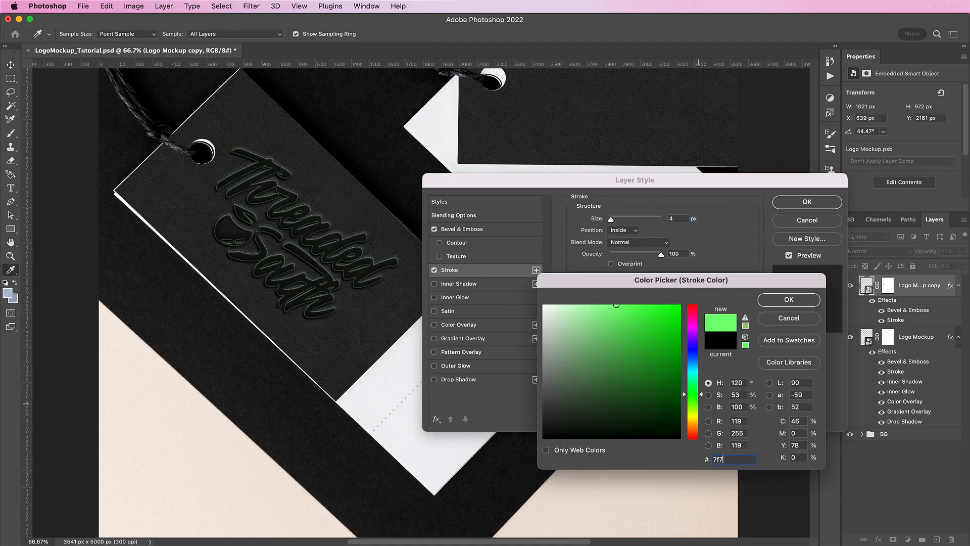
type("e7e")
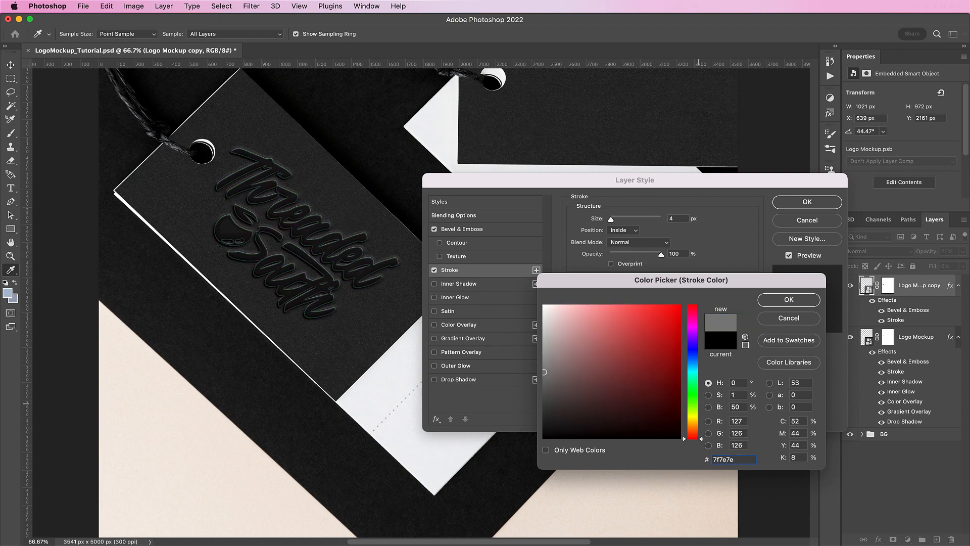
key("Return")
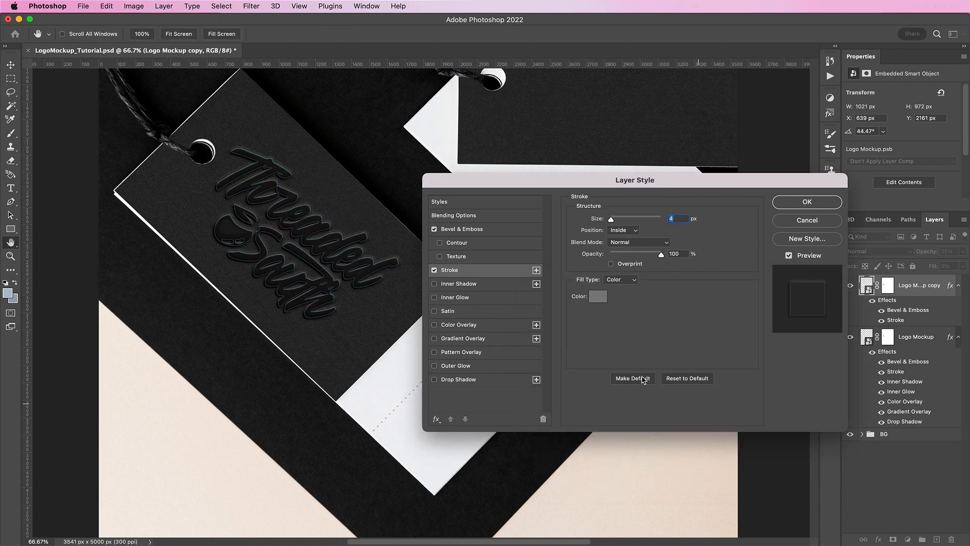
Step: Add an Inner Shadow effect in Multiply mode with color 231f20
left_click(499, 287)
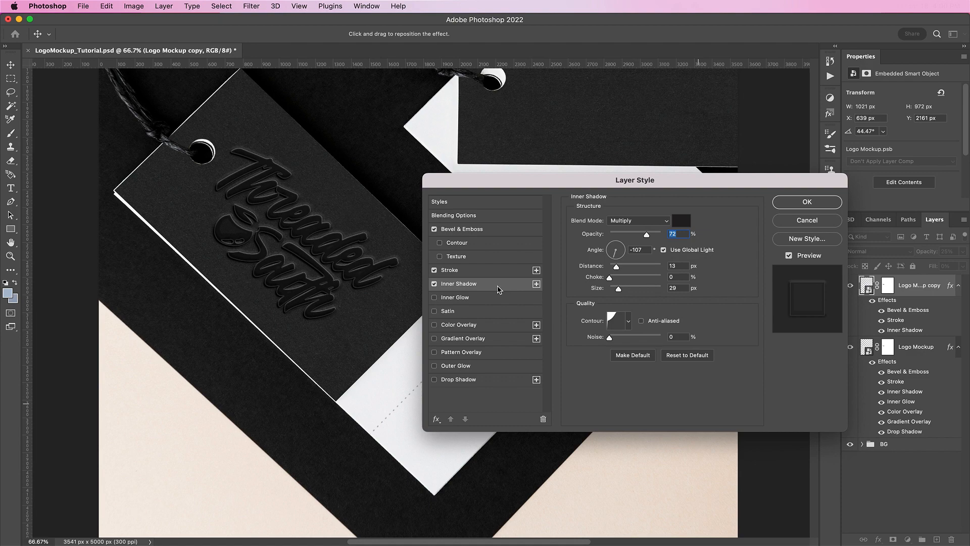
left_click(681, 222)
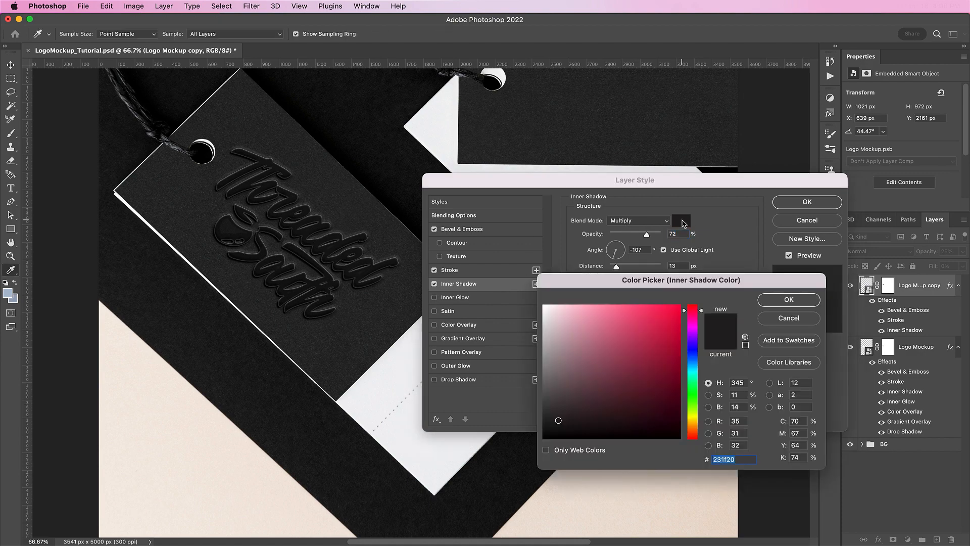
type("231")
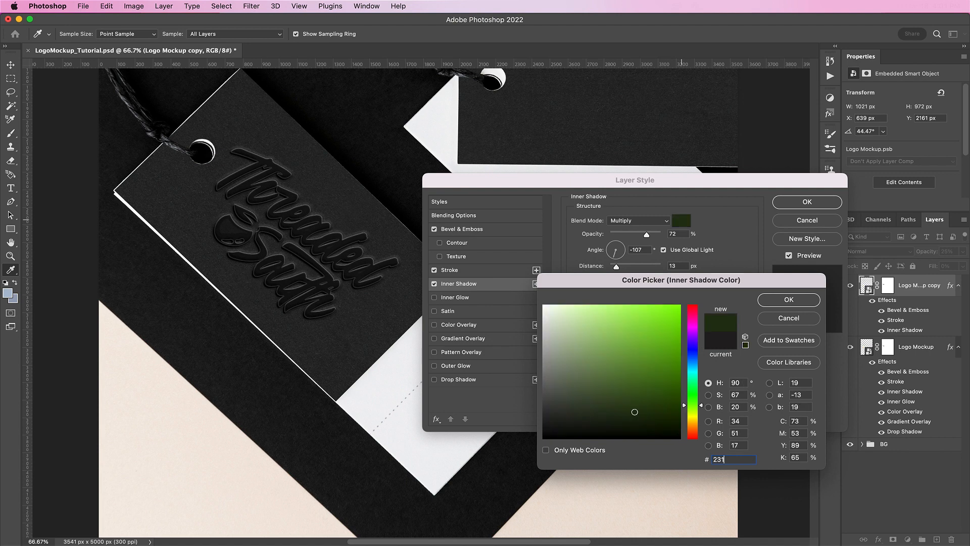
type("f20")
key("Return")
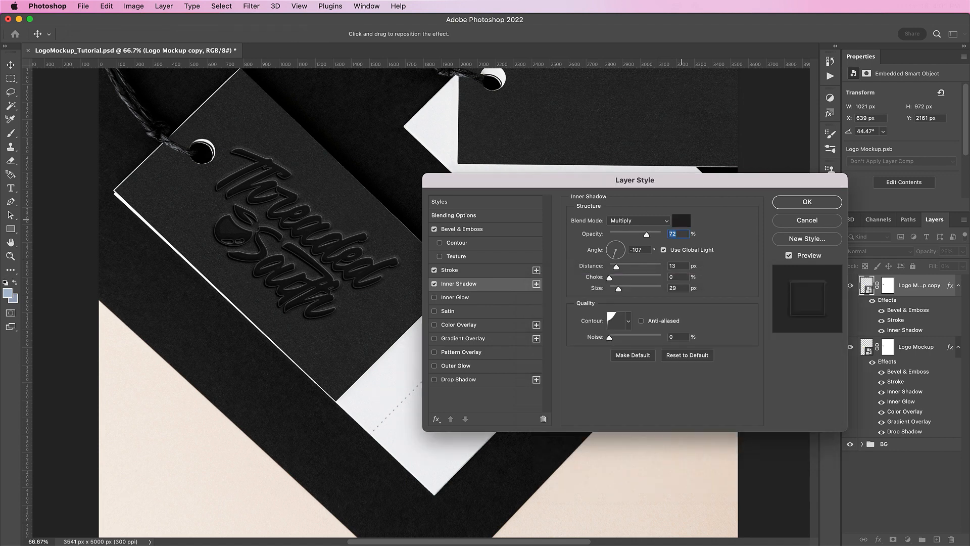
Step: Set the Inner Shadow's opacity to 35% and give it the linear contour
type("35")
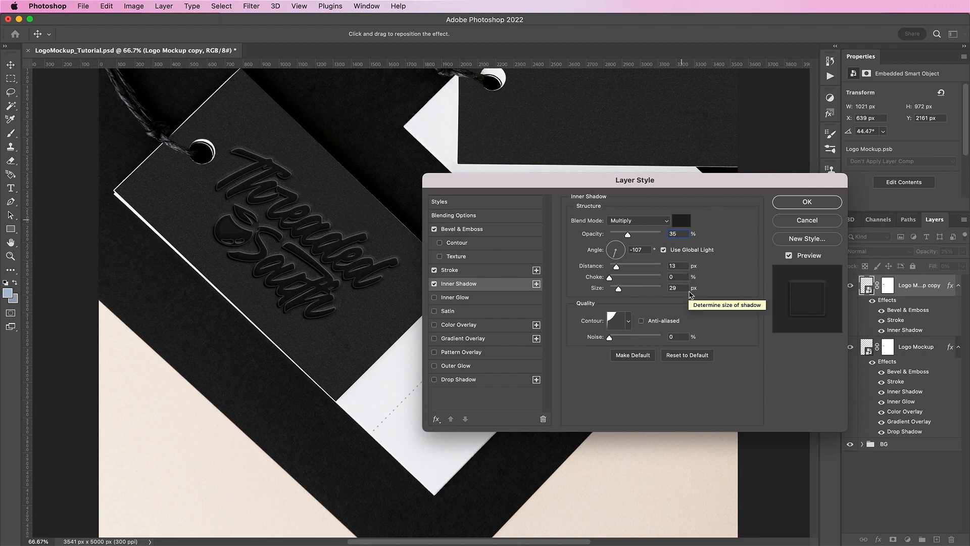
left_click(628, 322)
left_click(564, 350)
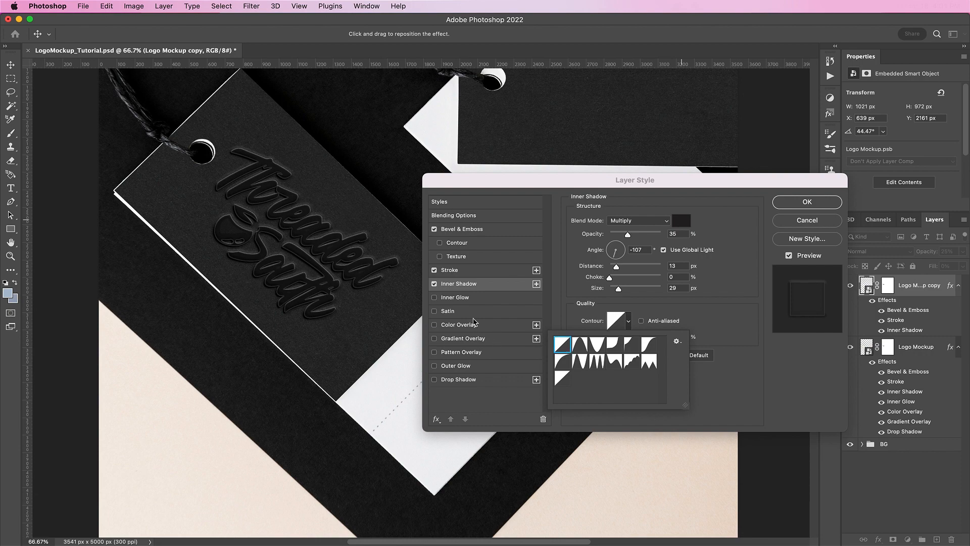
Step: Add a Gradient Overlay in Normal mode at 50% opacity, keep its gradient's stop colors, and apply the layer style
left_click(489, 338)
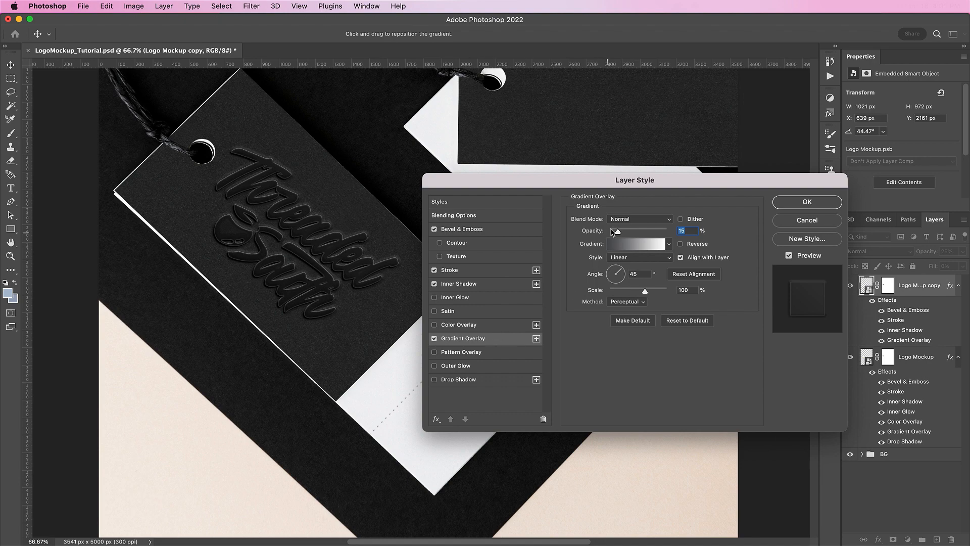
type("50")
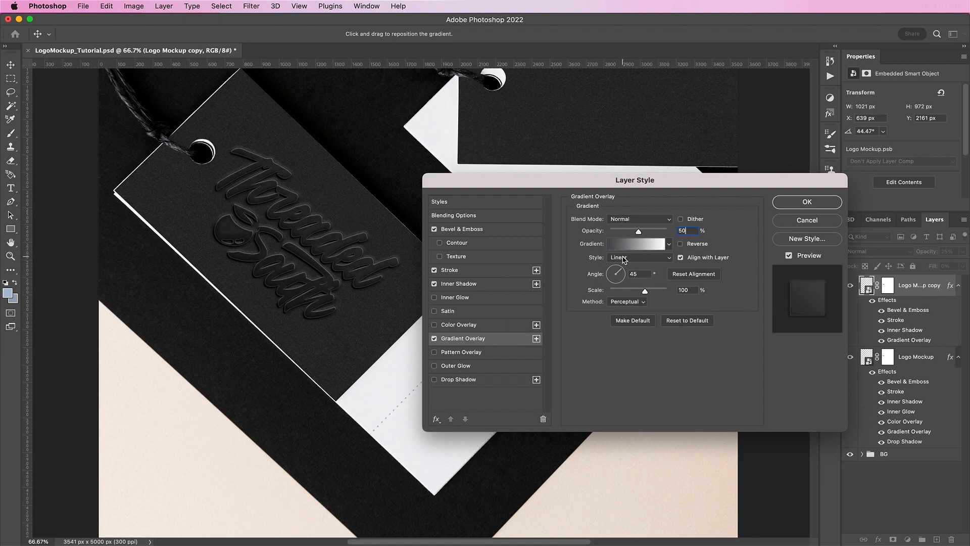
left_click(636, 248)
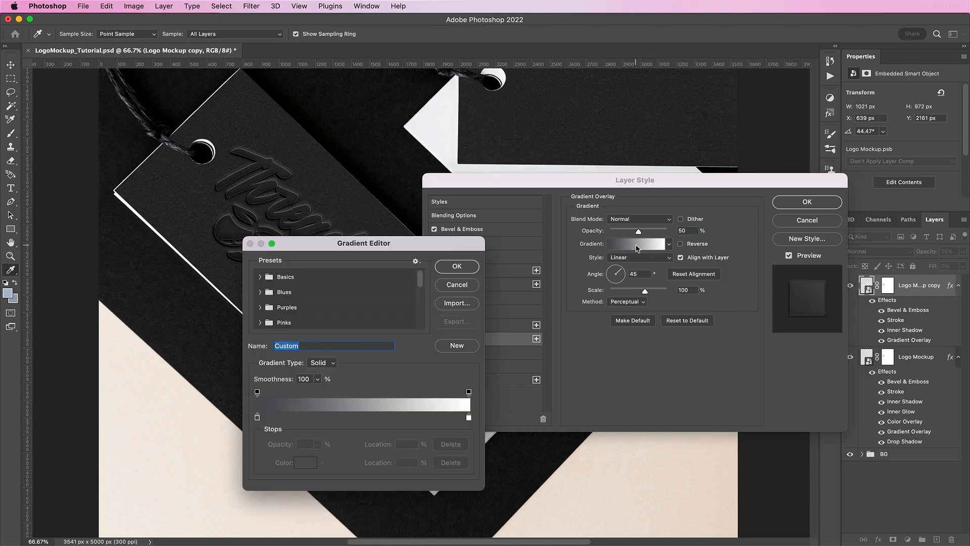
left_click(257, 417)
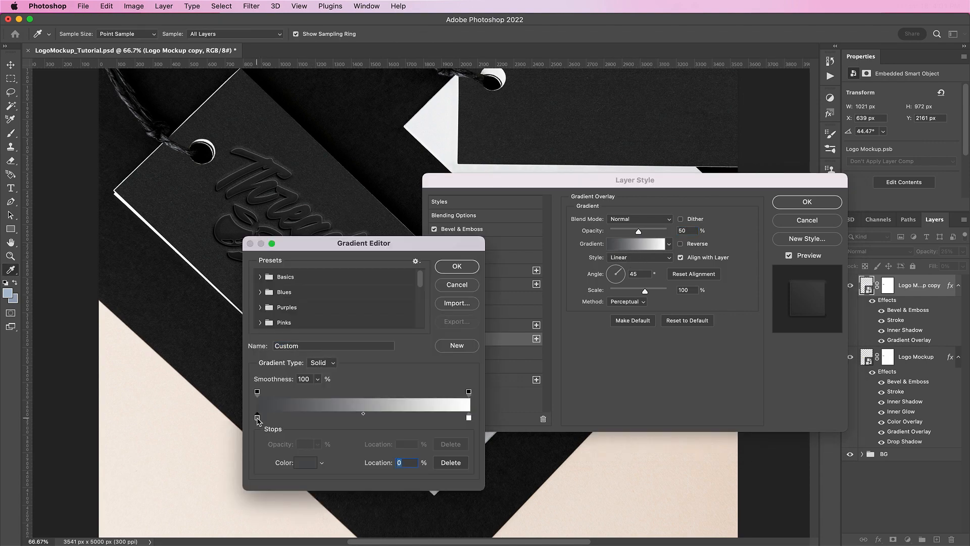
left_click(303, 462)
key("Return")
left_click(469, 418)
left_click(306, 462)
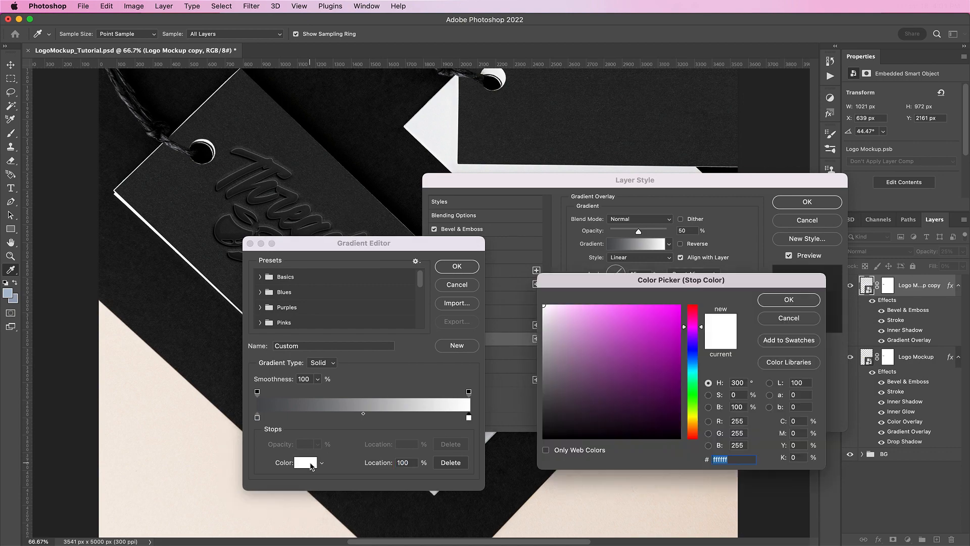
key("Return")
key("Return")
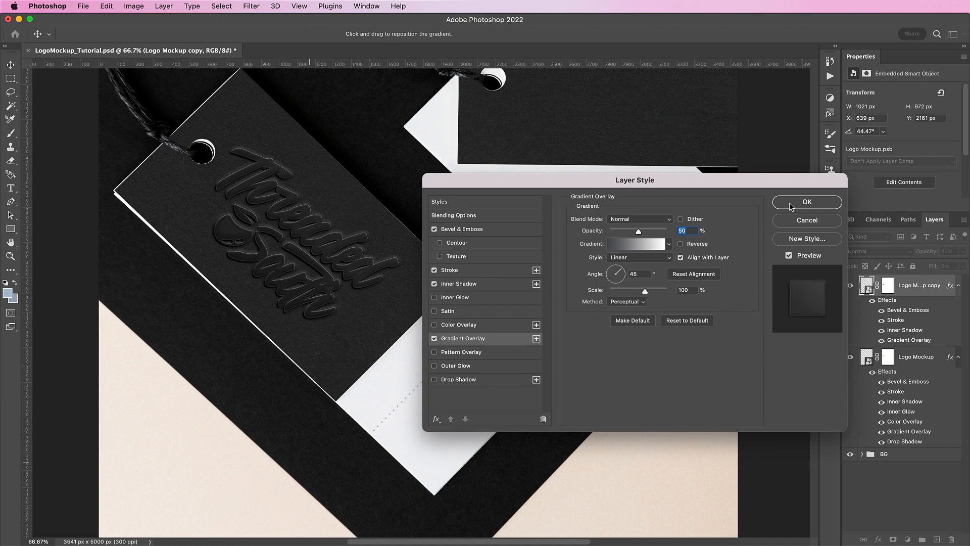
left_click(804, 203)
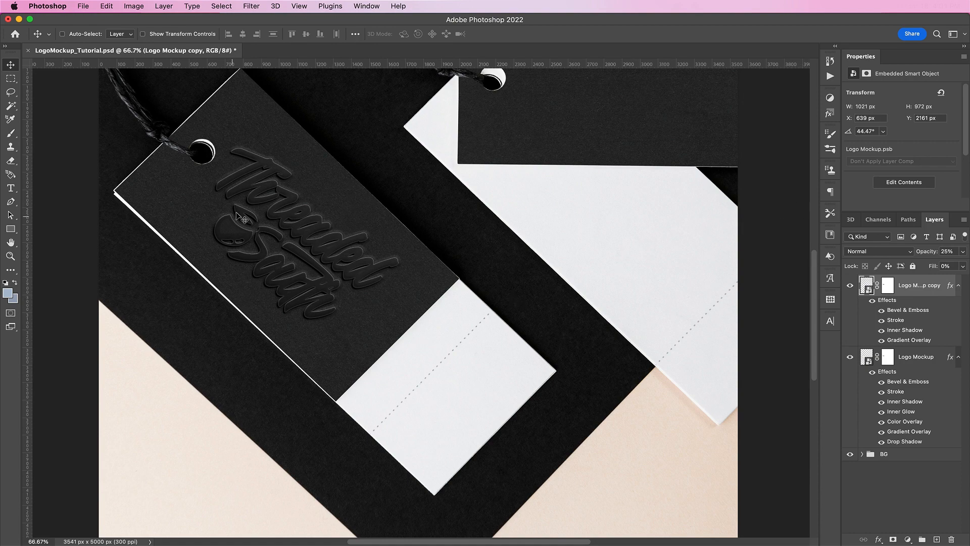
Step: Group the two logo mockup layers and name the group Logo
scroll(396, 340, "up", 3)
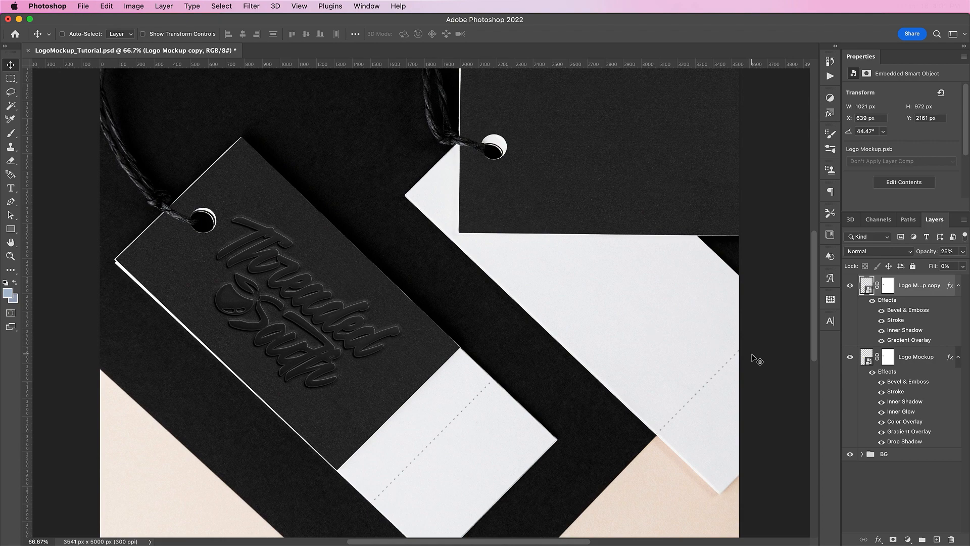
left_click(909, 362, "shift")
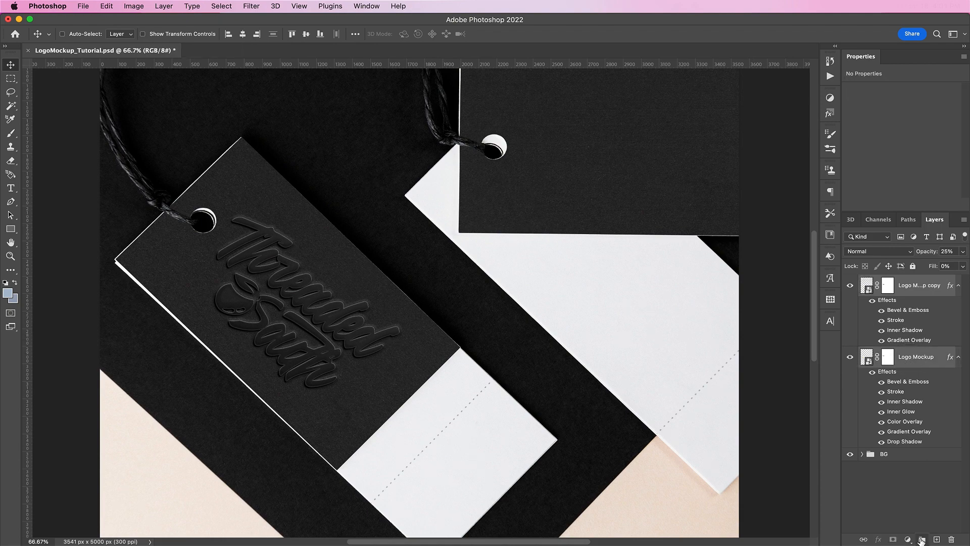
left_click(922, 538)
double_click(890, 281)
type("L")
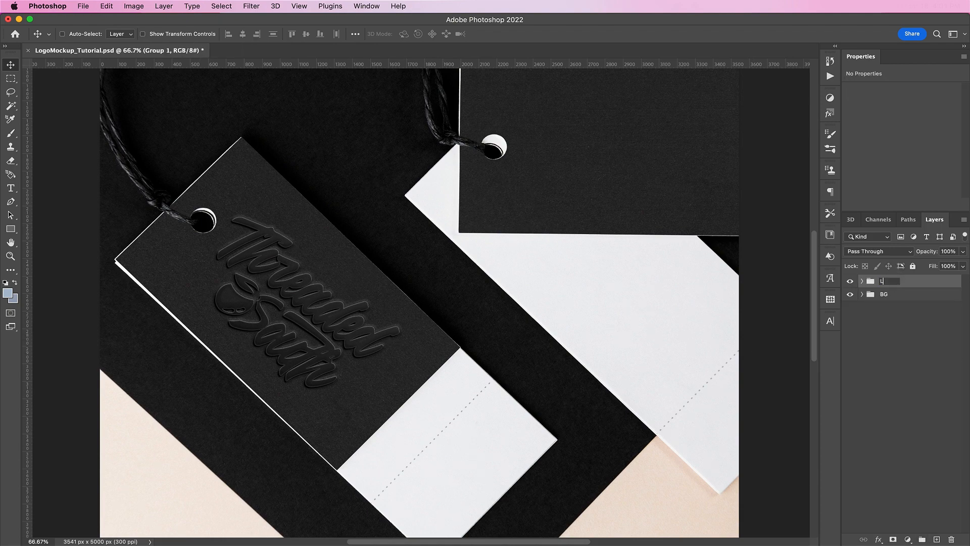
type("ogo")
key("Return")
Step: Duplicate the Logo group and rename the duplicate Icon
scroll(647, 319, "up", 2)
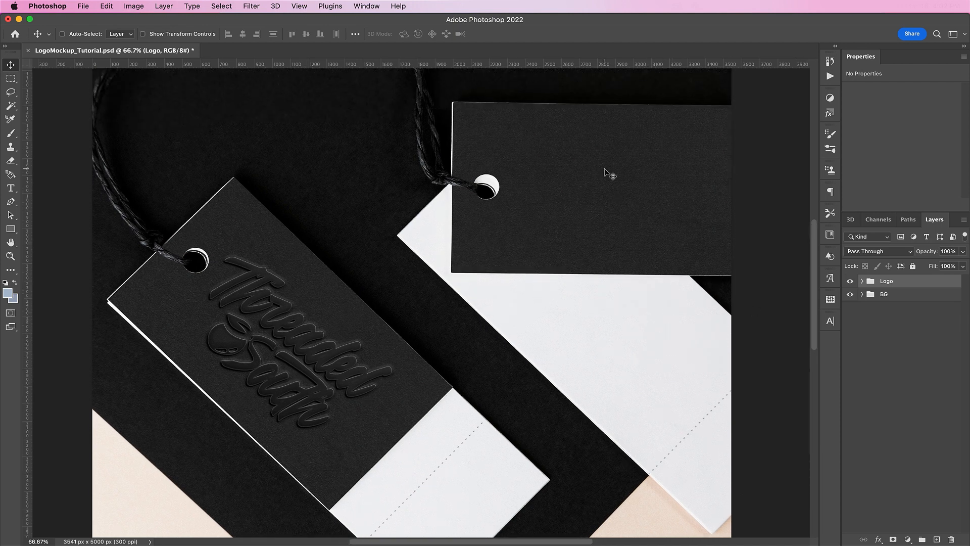
left_click_drag(867, 285, 936, 539)
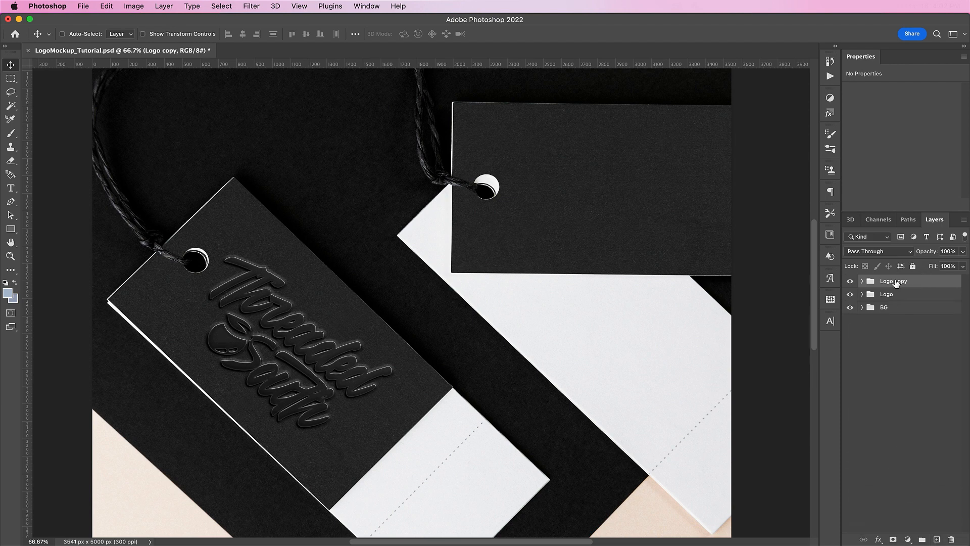
double_click(894, 281)
key("BackSpace")
type("Icon")
key("Return")
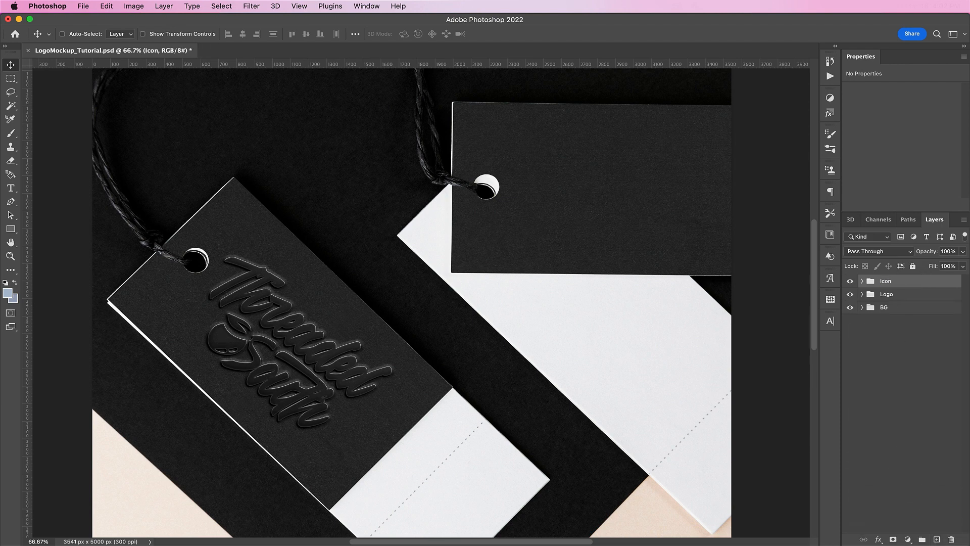
Step: Move the Icon group onto the second black hang tag and rotate it -41.81° to align with that tag
key("super+t")
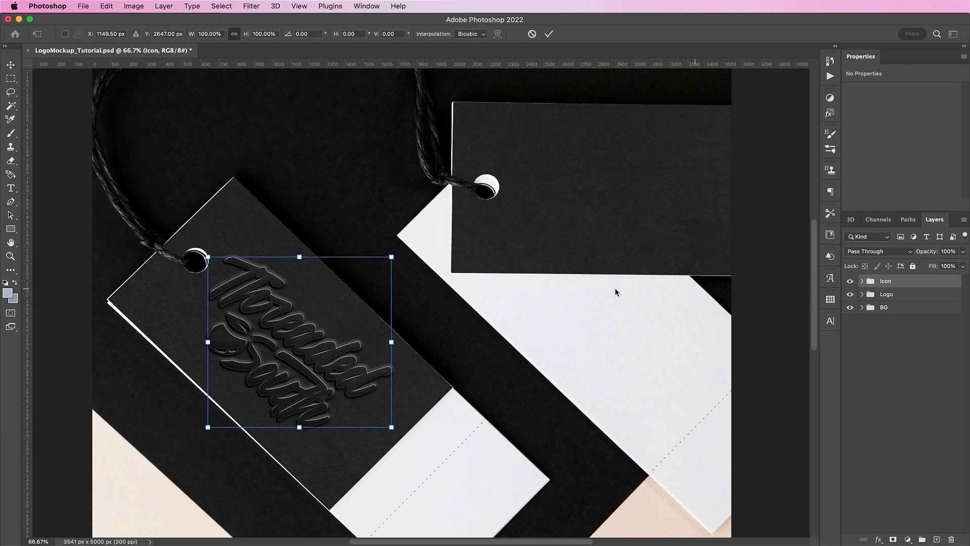
left_click_drag(287, 349, 699, 171)
left_click_drag(536, 132, 517, 225)
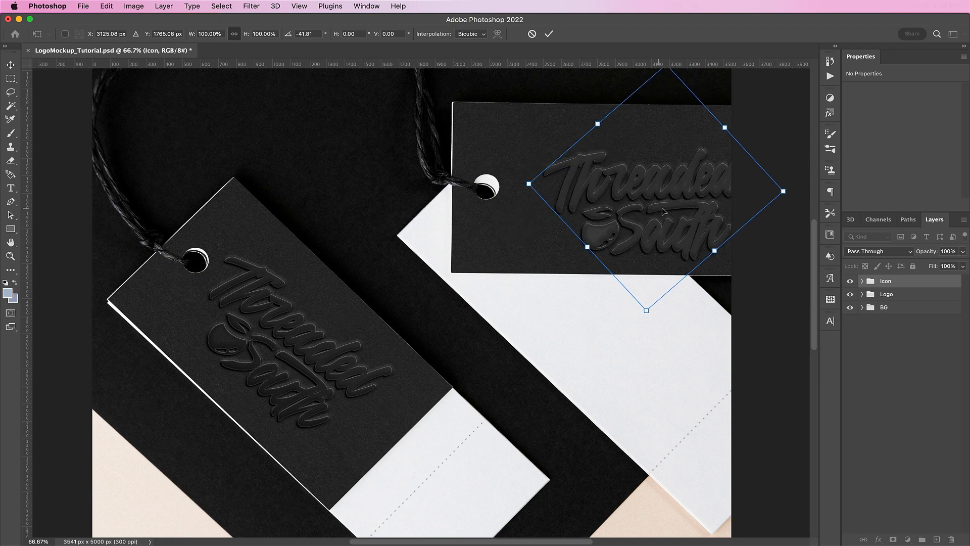
mouse_move(660, 199)
left_mouse_down()
mouse_move(625, 191)
mouse_move(648, 190)
left_mouse_up()
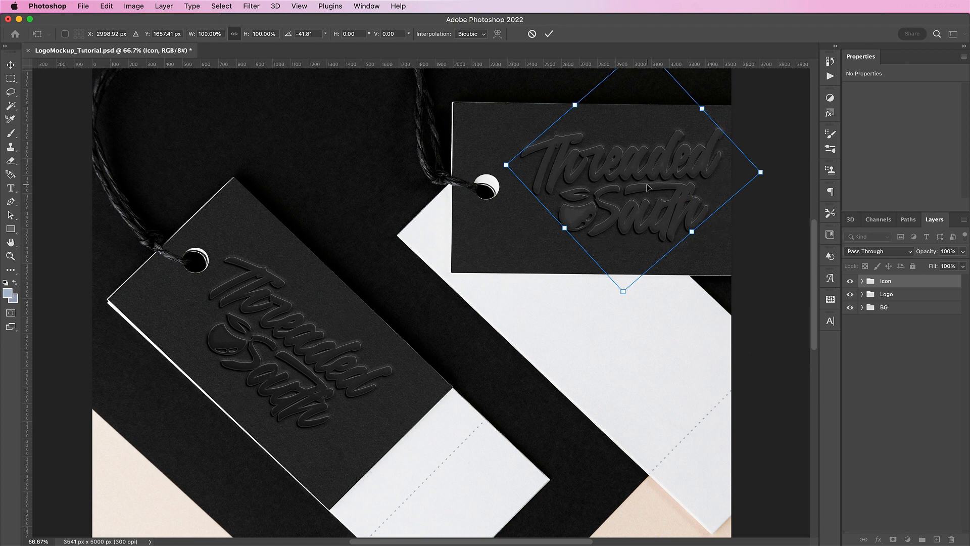
key("Return")
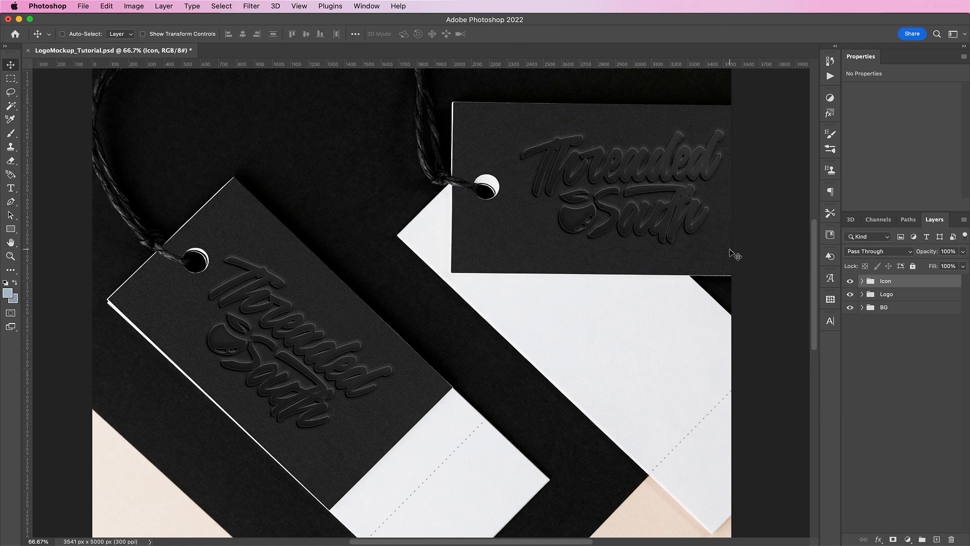
Step: Replace the Logo Mockup layer in the Icon group with an independent smart object copy of it
left_click(863, 281)
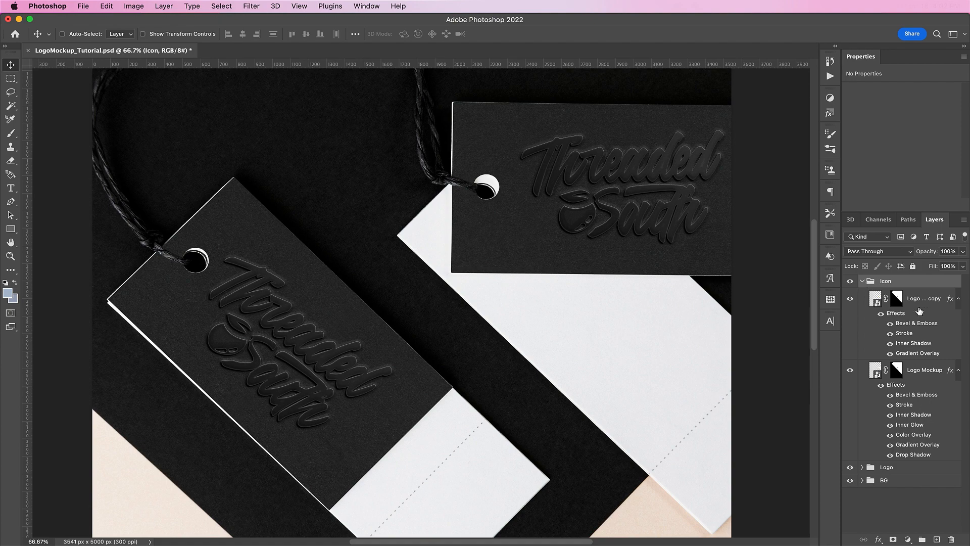
left_click(927, 376)
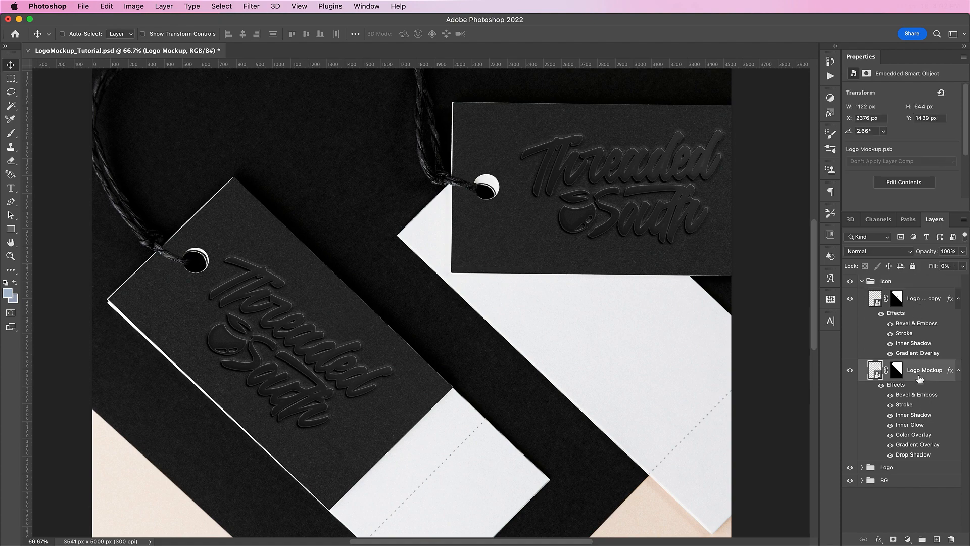
right_click(919, 379)
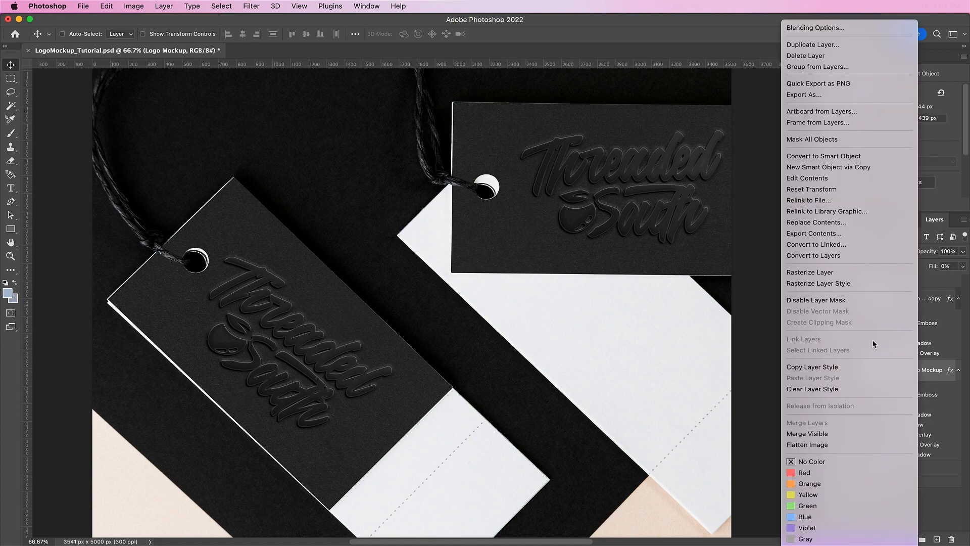
left_click(812, 170)
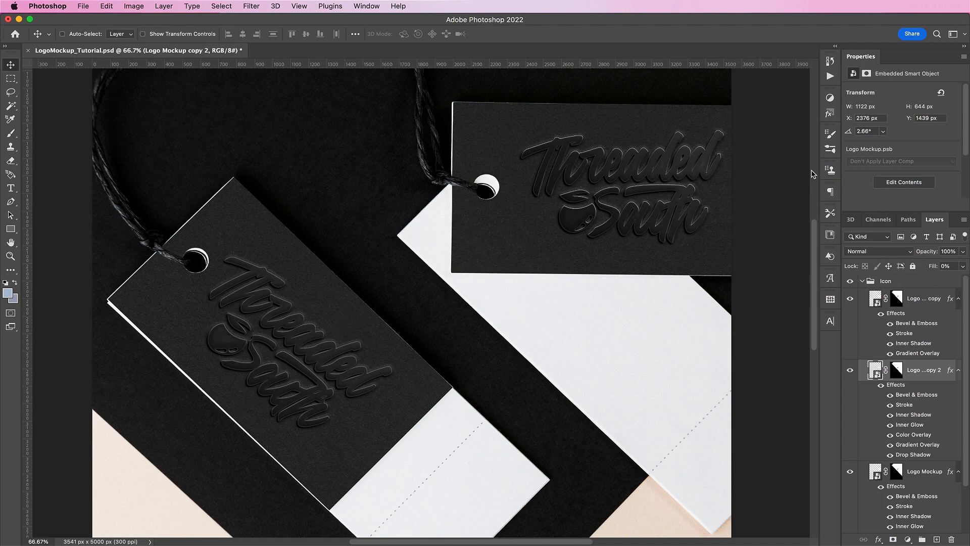
left_click(921, 472)
key("Delete")
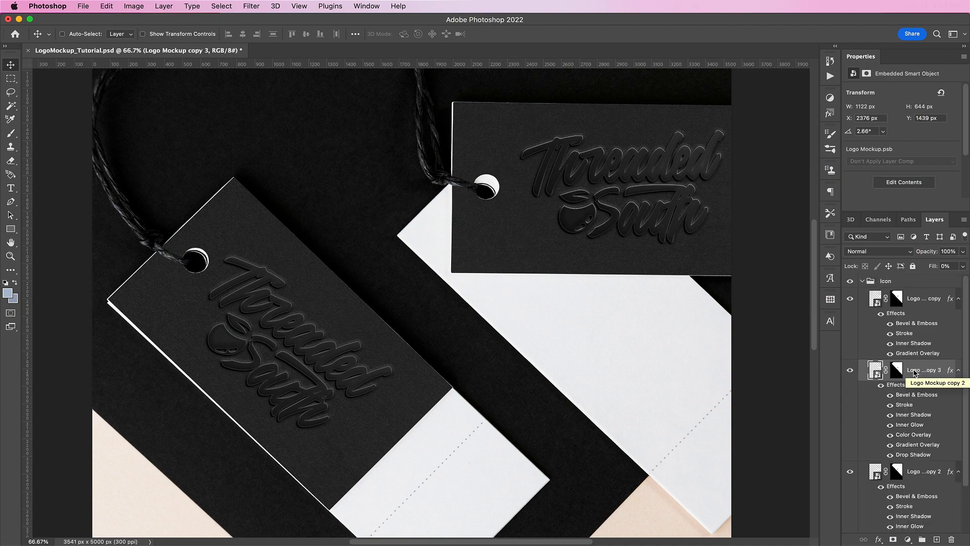
Step: Replace the Icon group's old upper logo layer with a duplicate of the new smart object carrying the old layer's copied style
key("super+j")
left_click(921, 300)
right_click(923, 301)
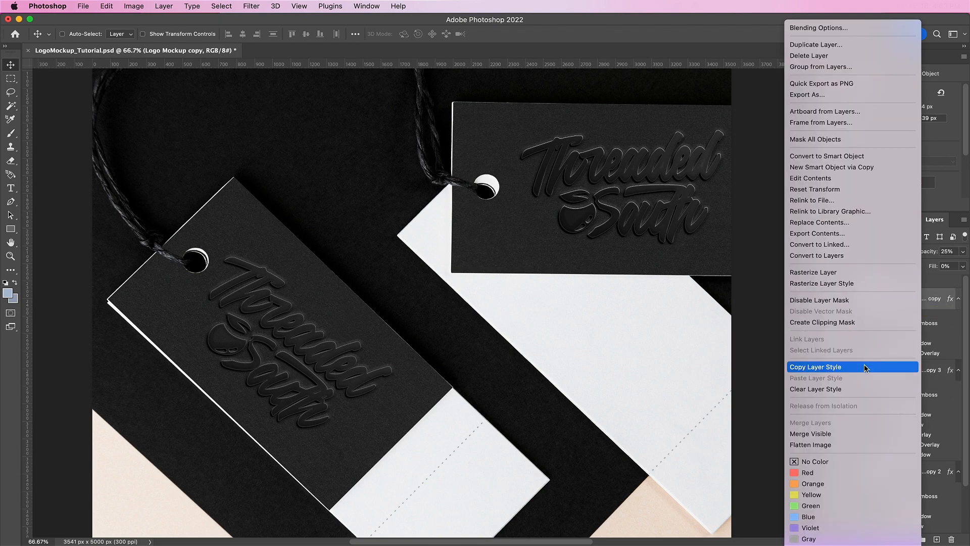
left_click(896, 366)
right_click(911, 301)
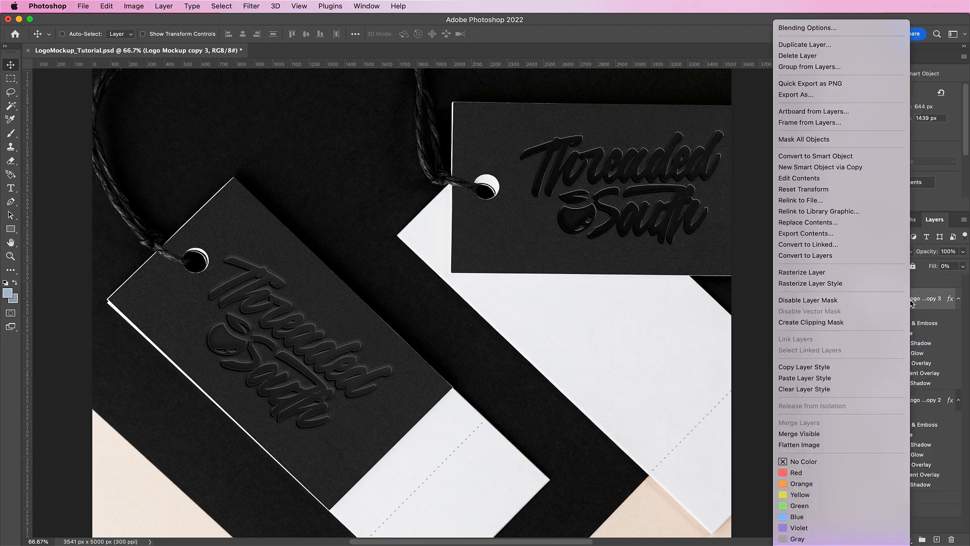
left_click(831, 379)
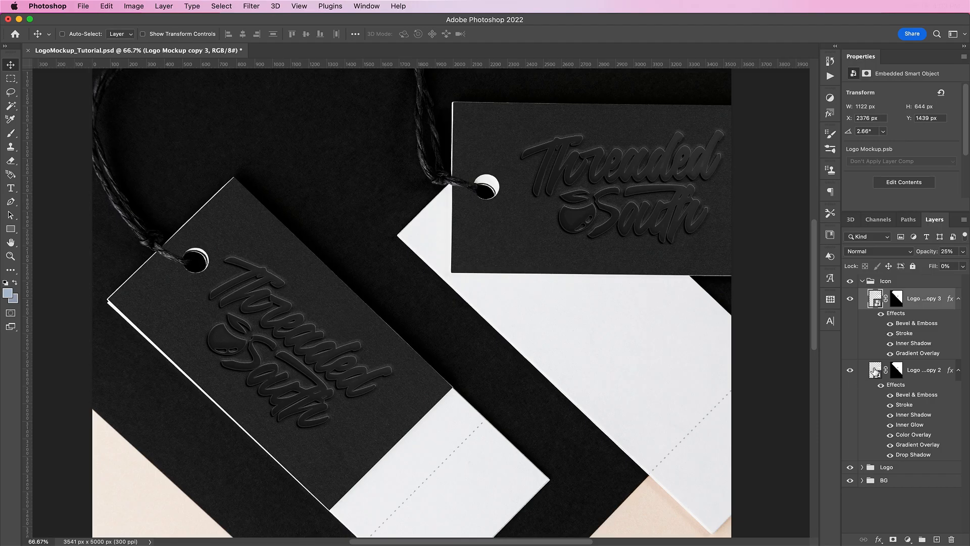
Step: Open the contents of the Icon group's lower smart object and copy the orange fruit with its leaf from TS_Logo_White.ai in Illustrator
double_click(873, 372)
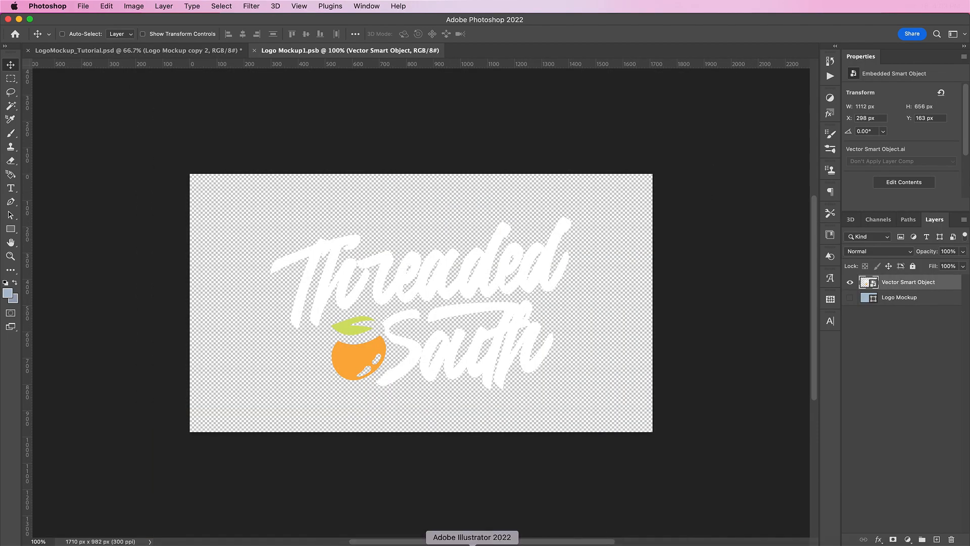
left_click(470, 541)
left_click(239, 448)
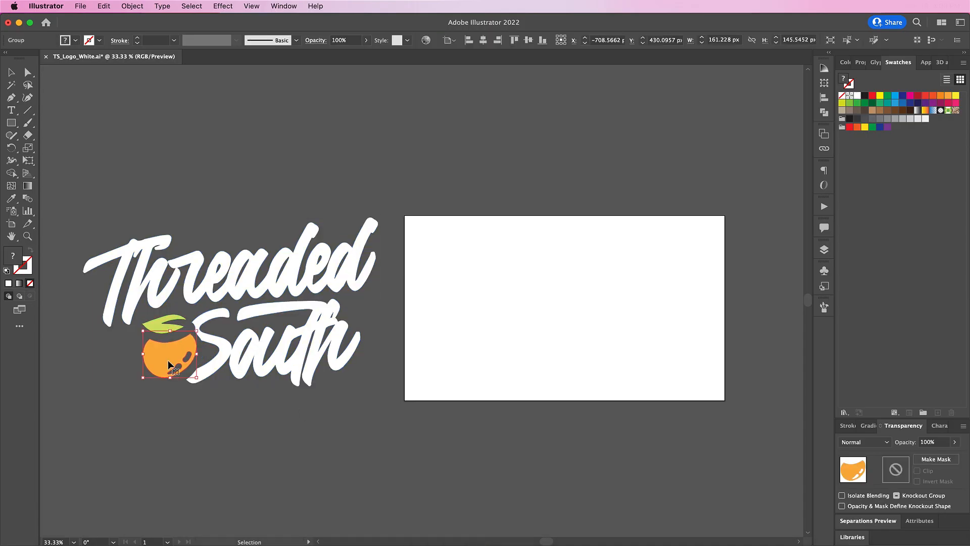
left_click(162, 328)
key("super+c")
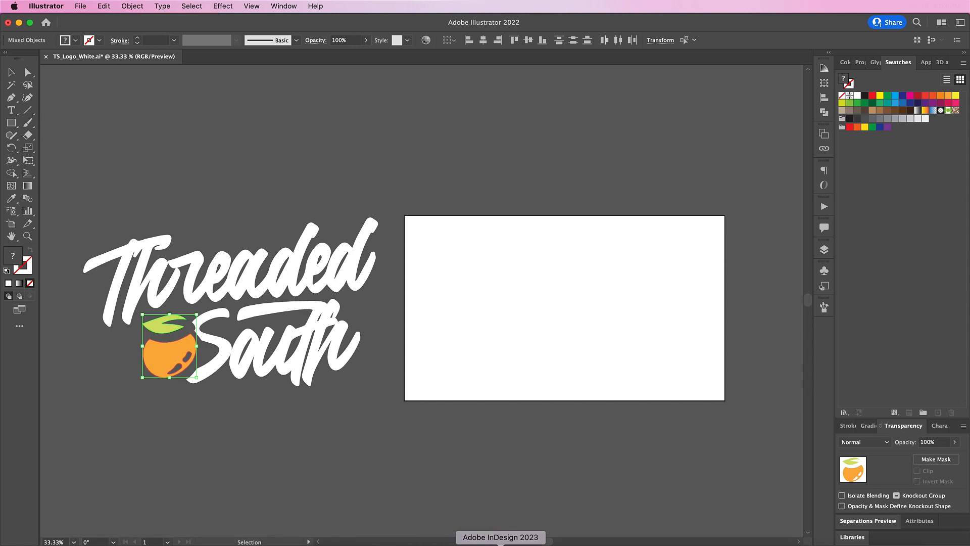
Step: Back in Photoshop, replace the logo in Logo Mockup1.psb with the fruit icon, pasted as a Smart Object and scaled to about 79%
left_click(501, 542)
key("super+v")
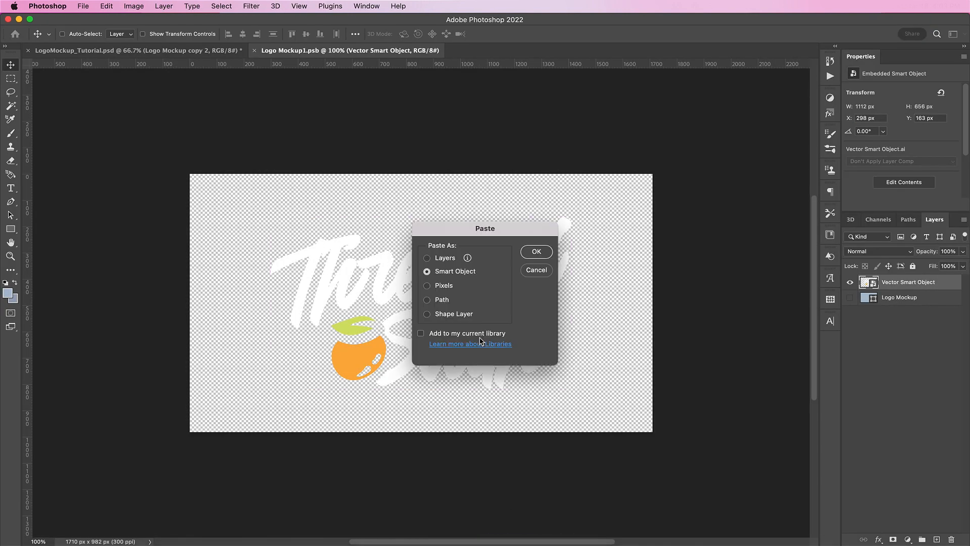
key("Return")
left_click(265, 33)
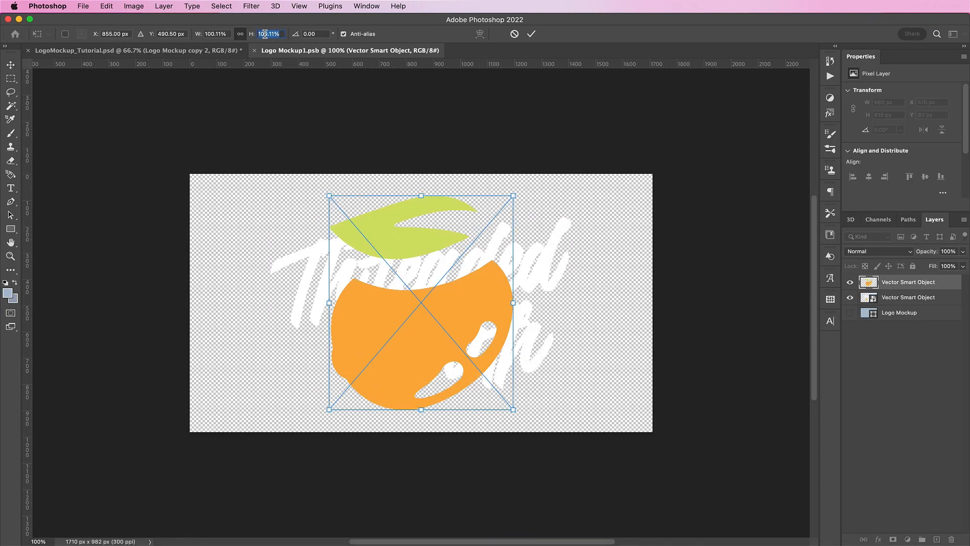
key("Down")
key("Down")
key("Down")
key("Down")
key("Down")
key("Down")
key("Down")
key("Down")
key("Down")
key("Down")
key("Down")
key("Down")
key("Down")
key("Down")
key("Down")
key("Down")
key("Down")
key("Down")
key("Down")
key("Down")
key("Return")
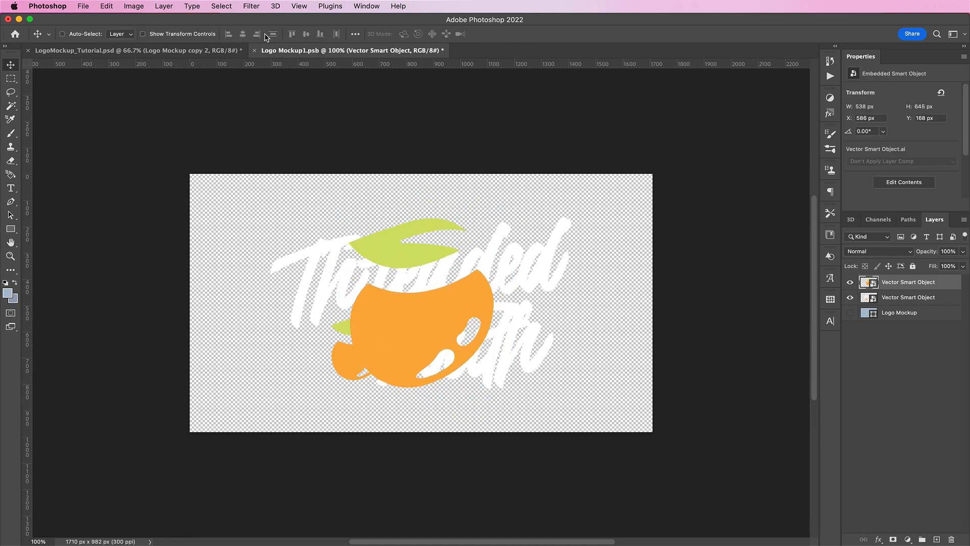
left_click(898, 298)
key("Delete")
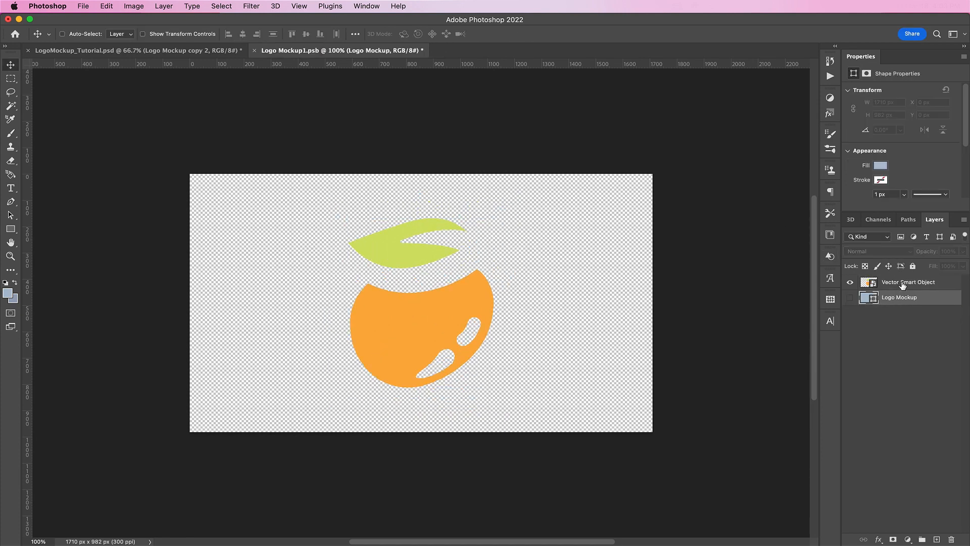
Step: Rotate the fruit icon -90°, close the smart object document with its changes saved, and collapse the Icon group
left_click(899, 282)
key("super+t")
left_click_drag(541, 314, 436, 158)
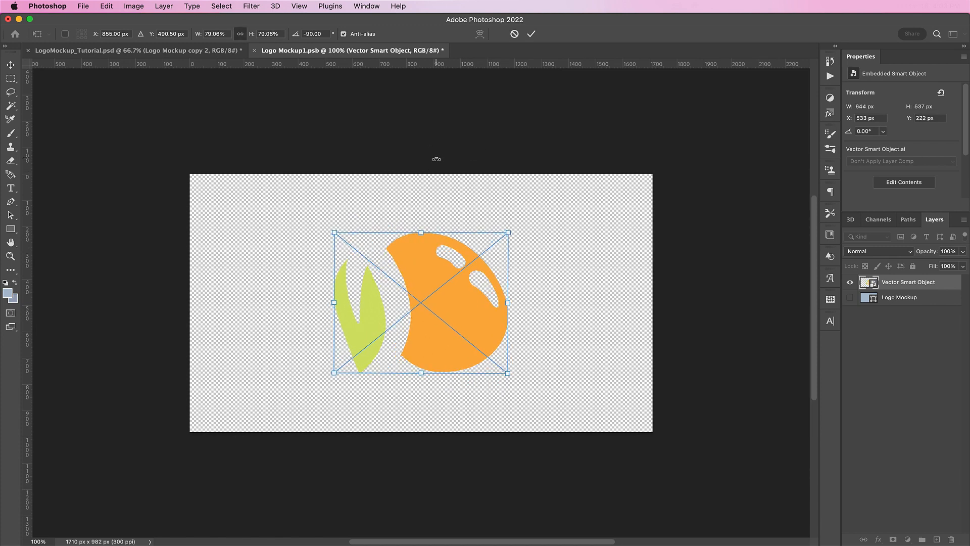
key("Return")
left_click(254, 50)
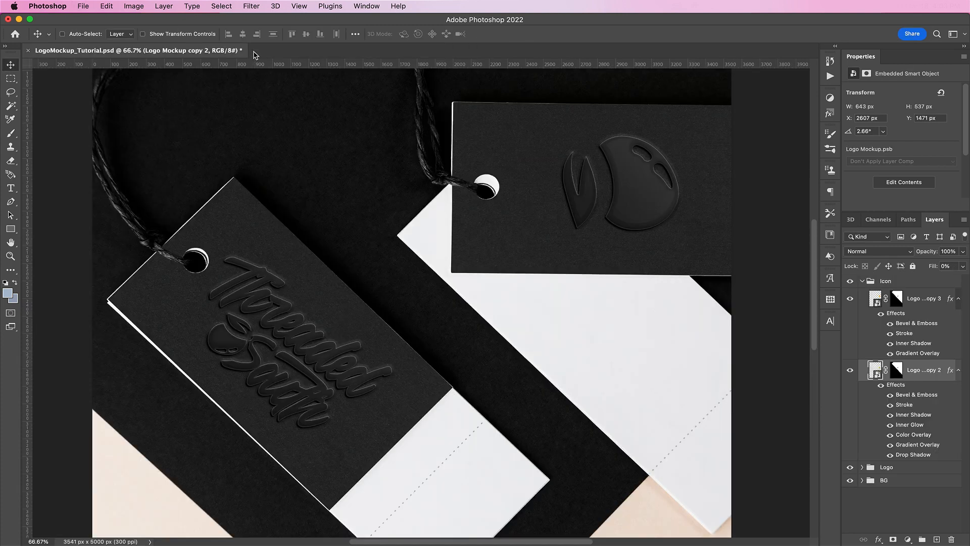
left_click(862, 283)
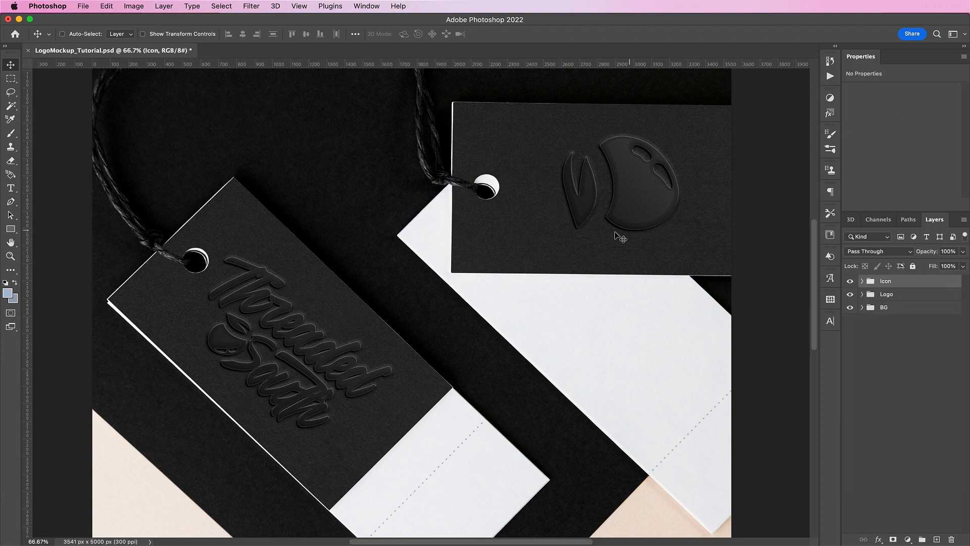
Step: Examine the debossed logo and fruit icon on the two hang tags up close
scroll(284, 346, "down", 2)
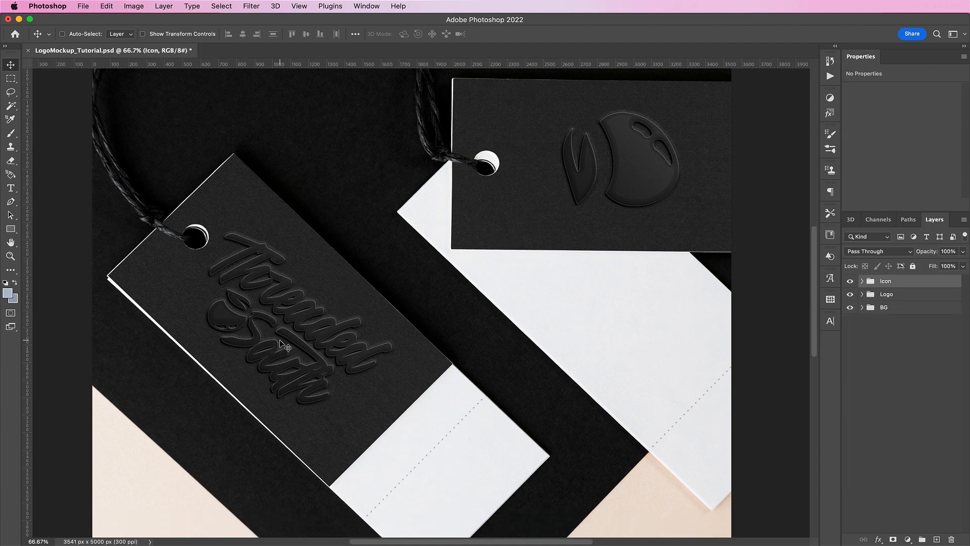
scroll(284, 346, "down", 2)
scroll(284, 345, "up", 3)
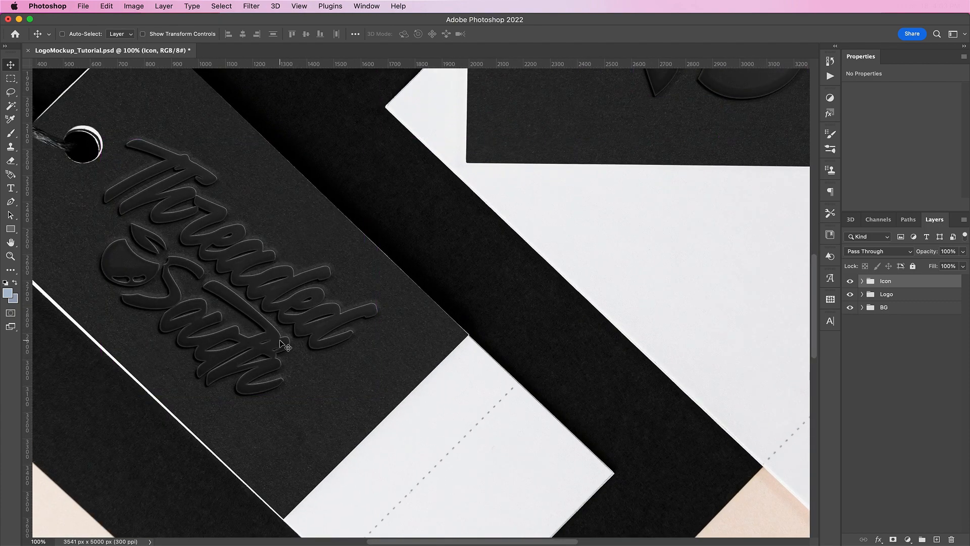
scroll(280, 344, "left", 3)
scroll(279, 343, "up", 6)
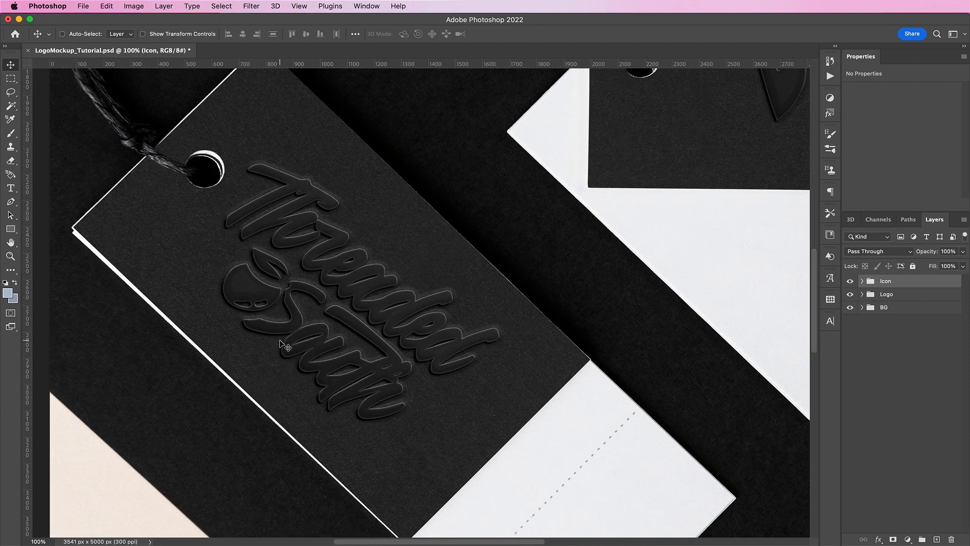
scroll(279, 344, "right", 7)
scroll(280, 343, "right", 5)
scroll(279, 343, "up", 2)
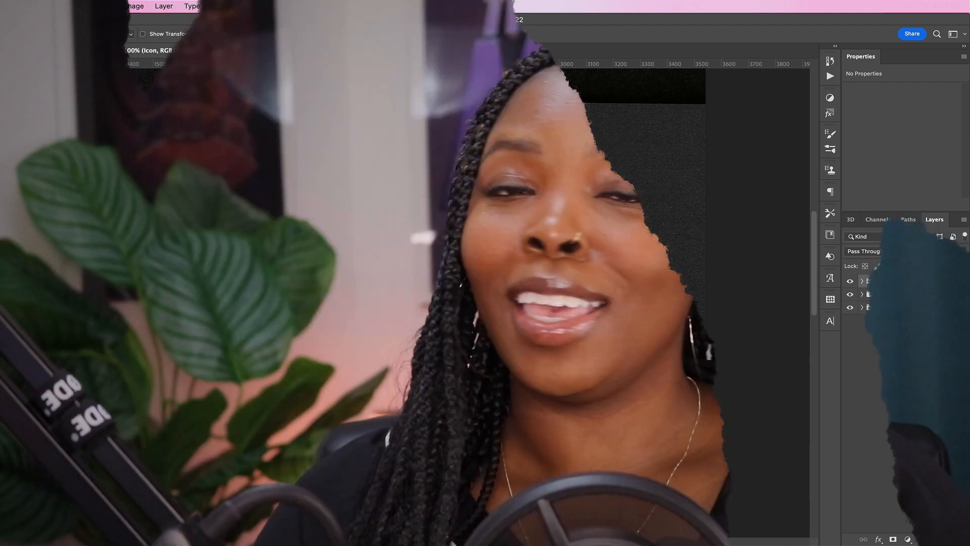